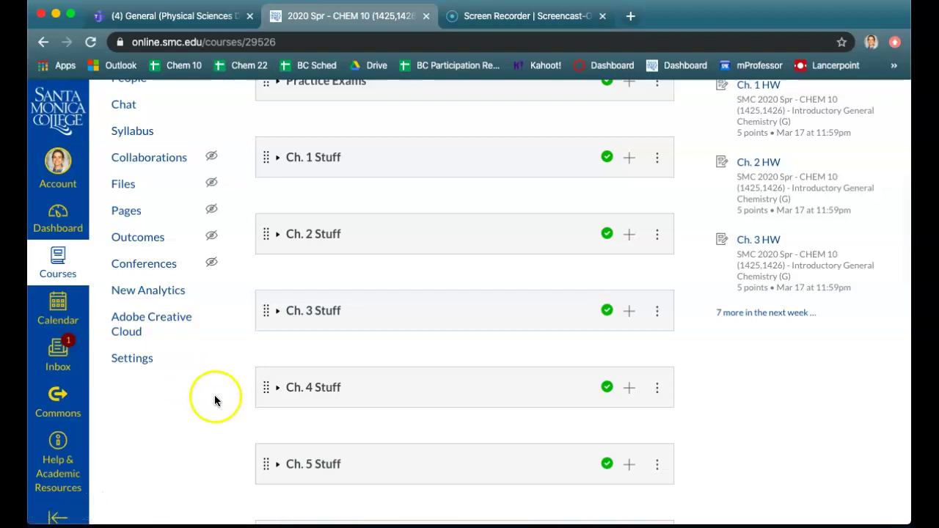
# Open the course settings and examine the feature options, including whether New Quizzes is enabled.
pyautogui.click(151, 384)
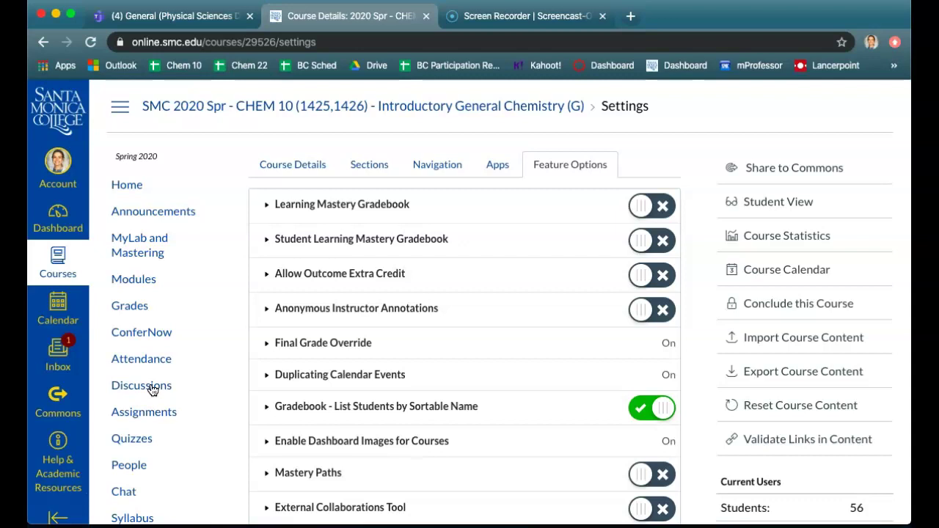
pyautogui.scroll(-3, 551, 398)
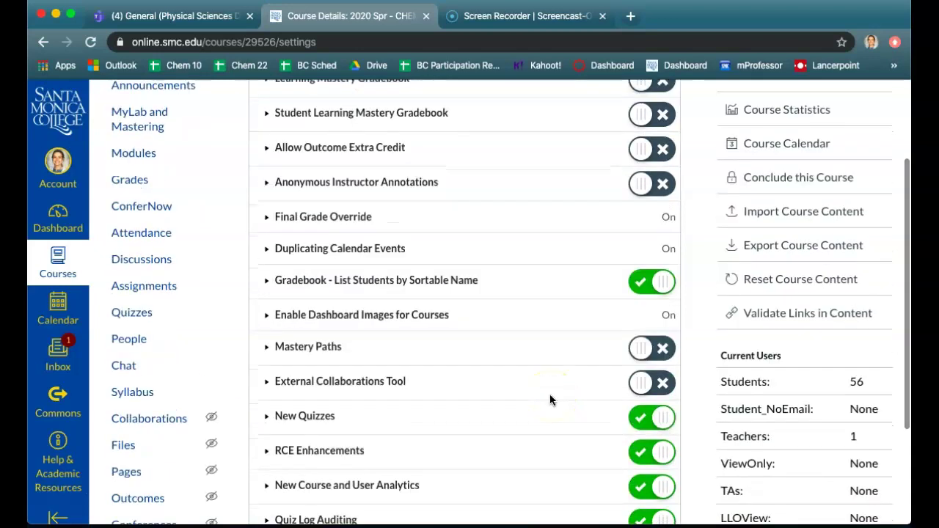
pyautogui.scroll(-1, 551, 399)
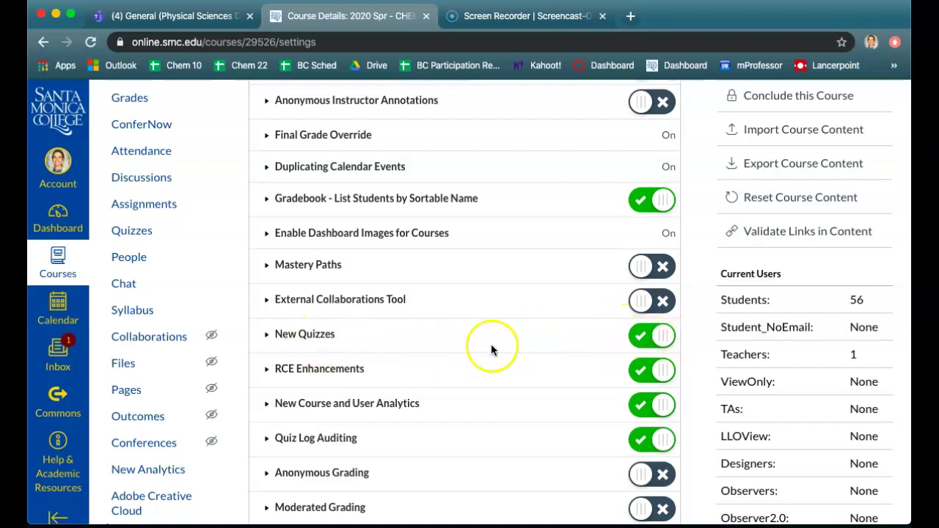
pyautogui.scroll(1, 483, 350)
pyautogui.scroll(1, 484, 350)
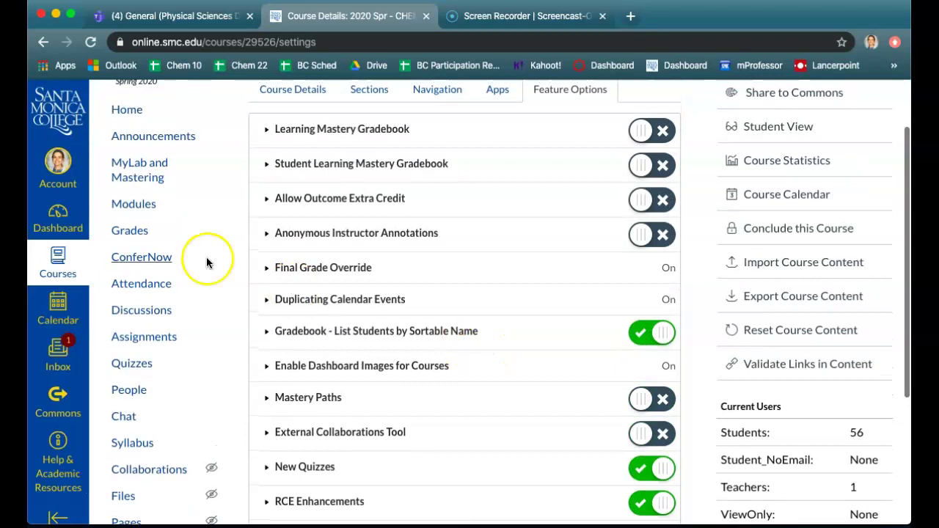
# Open the course's quizzes list and compare the quiz icons in the Assignment Quizzes and Practice Quizzes groups.
pyautogui.click(144, 358)
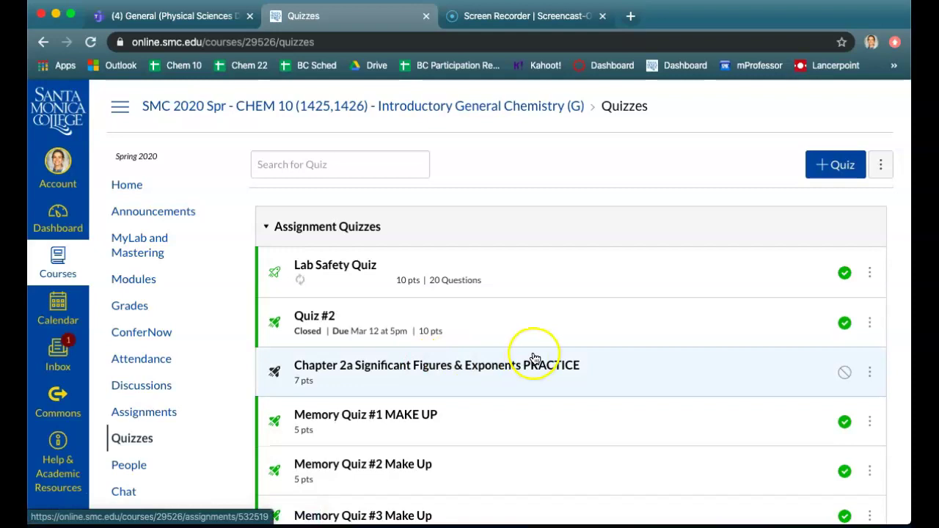
pyautogui.scroll(-5, 541, 361)
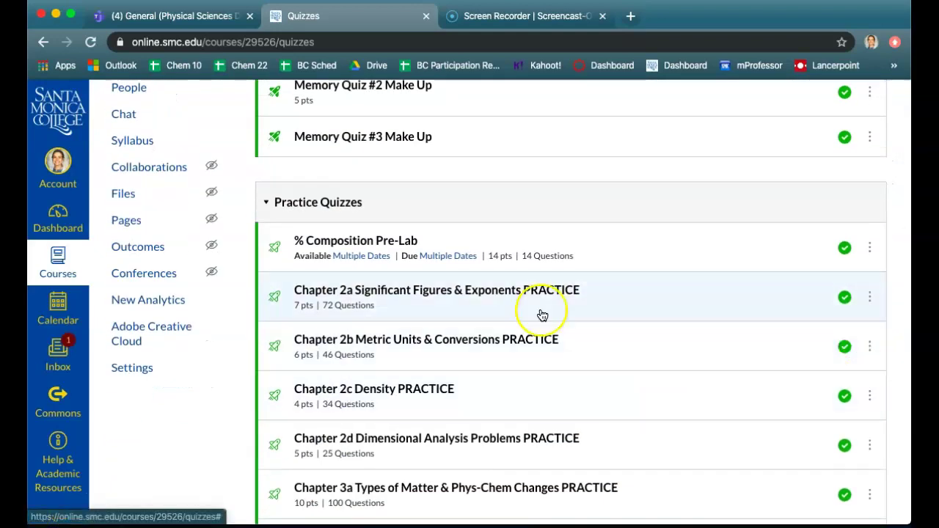
pyautogui.scroll(2, 324, 211)
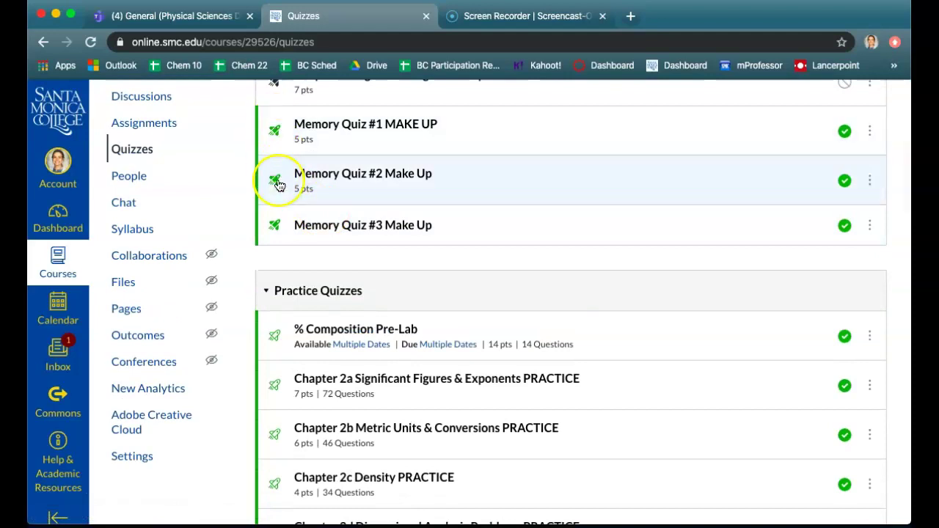
pyautogui.scroll(-2, 278, 239)
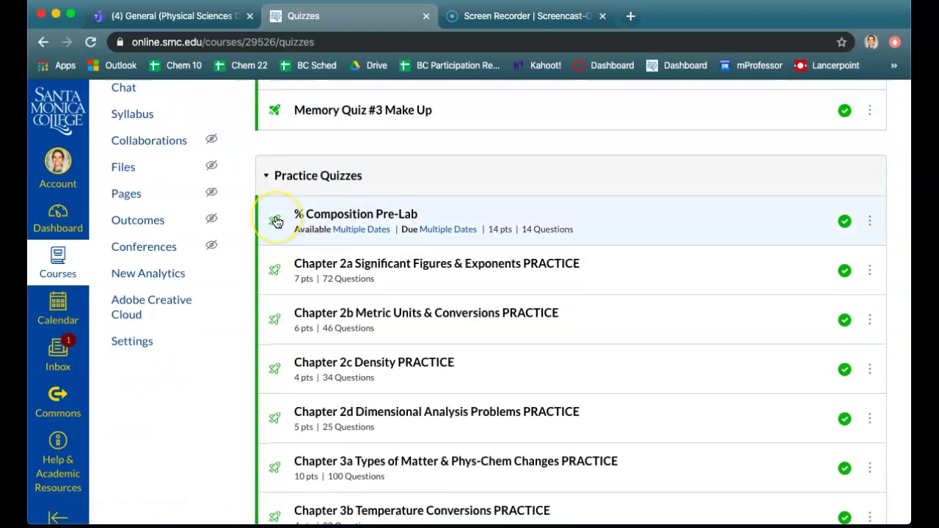
pyautogui.scroll(4, 269, 330)
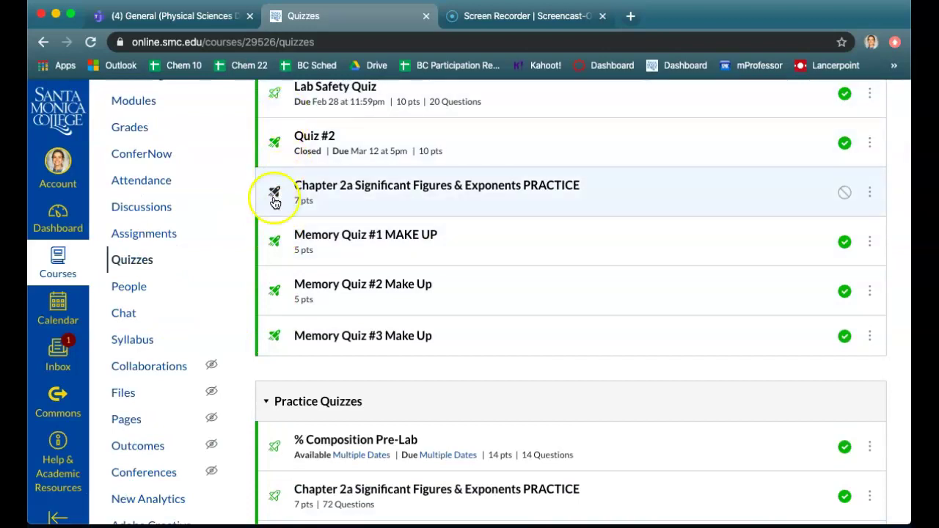
pyautogui.scroll(-3, 278, 325)
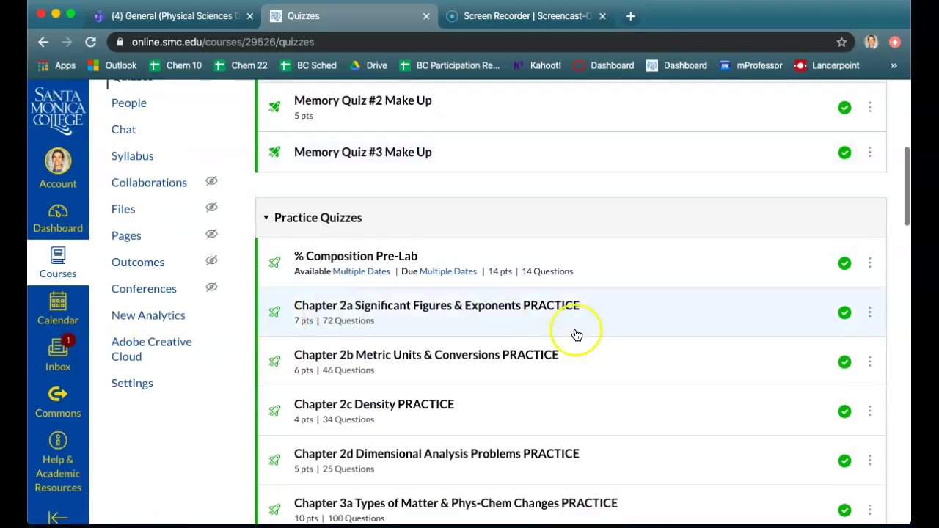
# Look at the Migrate option for the Chapter 2b Metric Units & Conversions PRACTICE quiz.
pyautogui.click(872, 361)
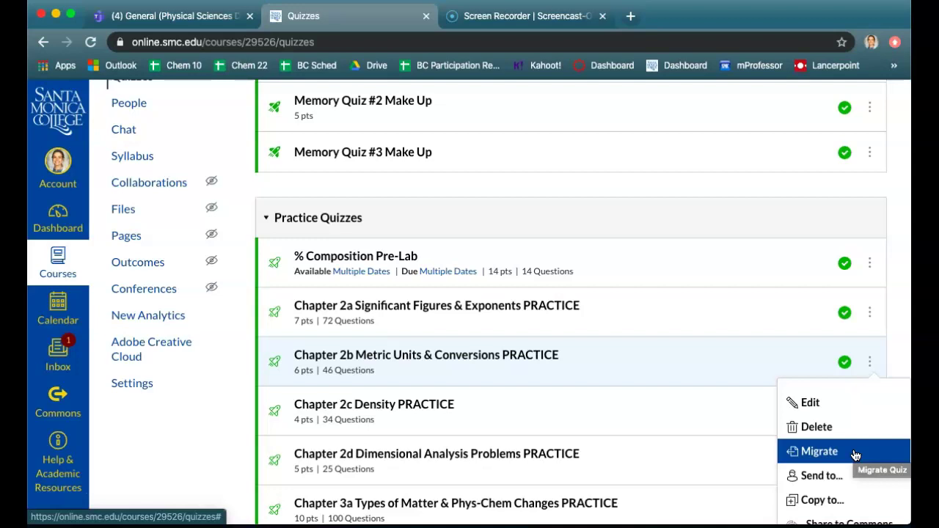
pyautogui.click(825, 452)
pyautogui.click(703, 408)
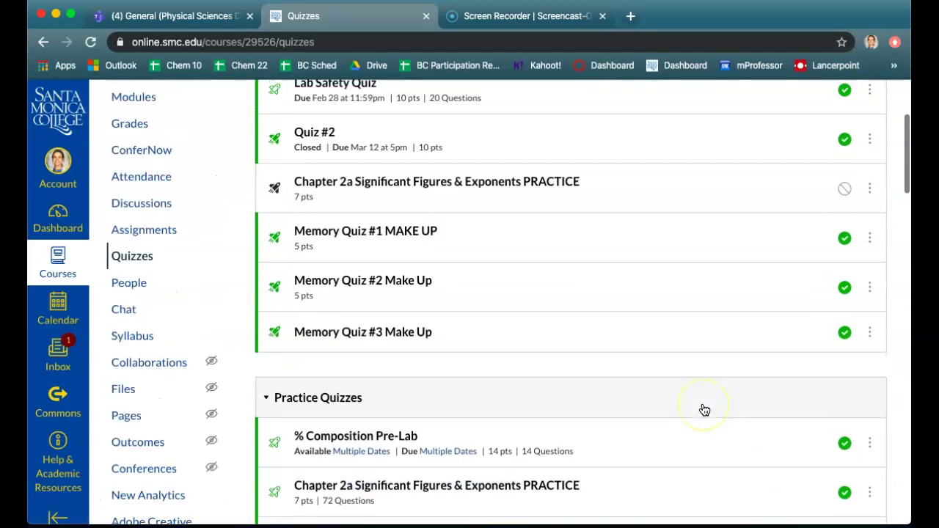
# Start a new quiz using the New Quizzes engine.
pyautogui.scroll(2, 703, 409)
pyautogui.scroll(2, 671, 247)
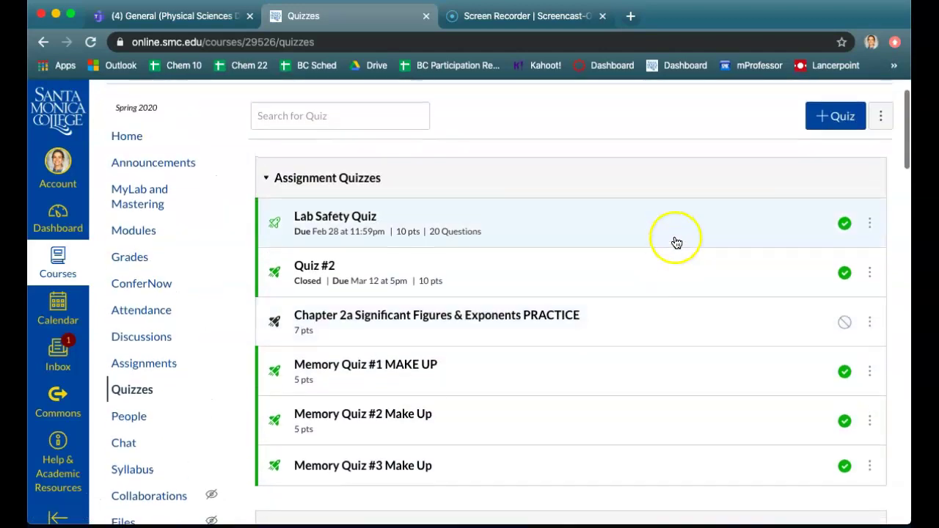
pyautogui.click(832, 119)
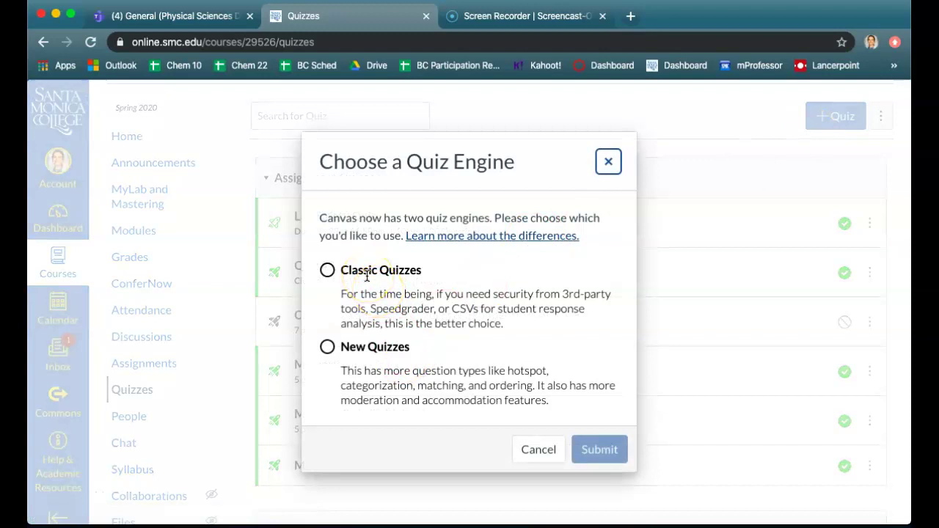
pyautogui.click(348, 344)
pyautogui.moveTo(339, 399); pyautogui.dragTo(396, 399)
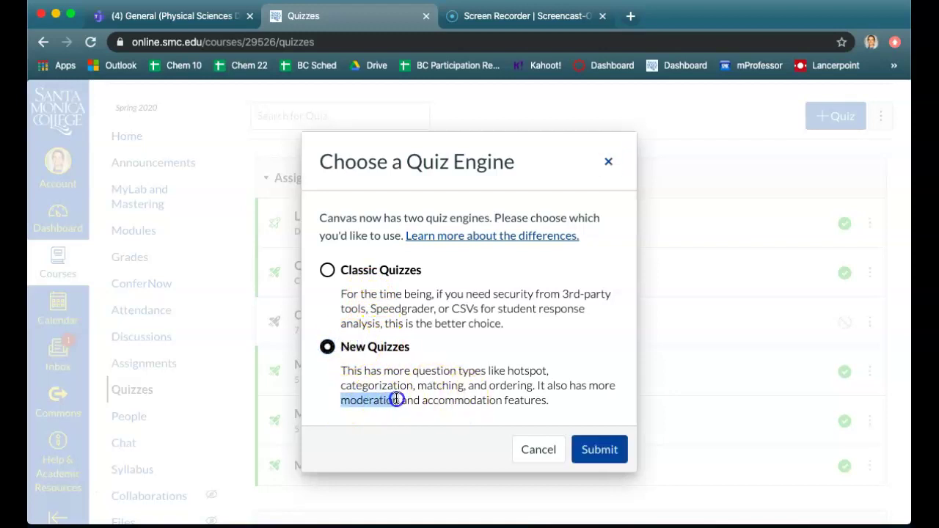
pyautogui.click(578, 446)
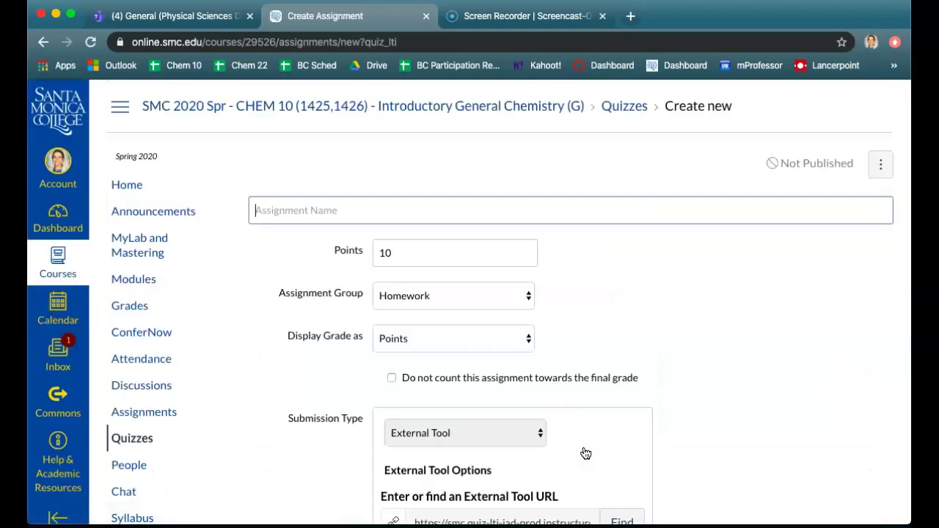
# Name the quiz "Test New Quiz".
pyautogui.write('Test')
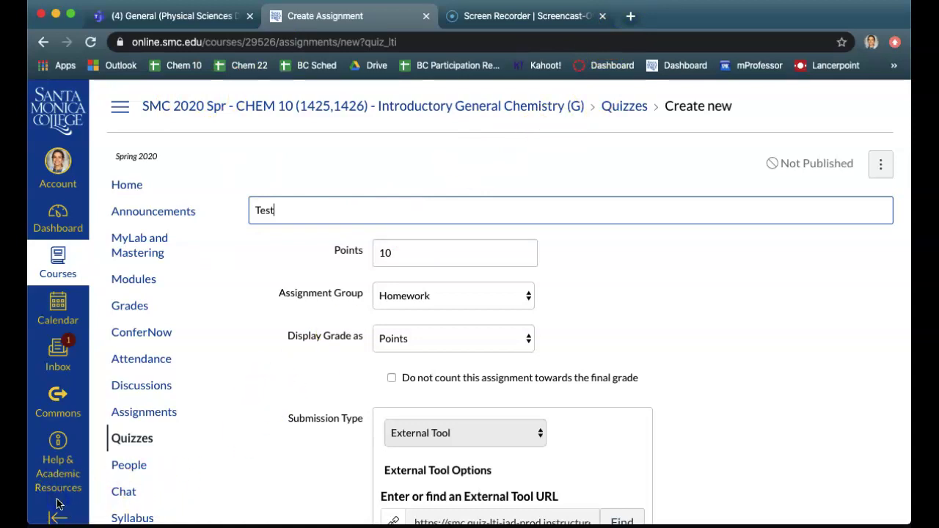
pyautogui.write('New')
pyautogui.click(345, 212)
pyautogui.write('Quiz')
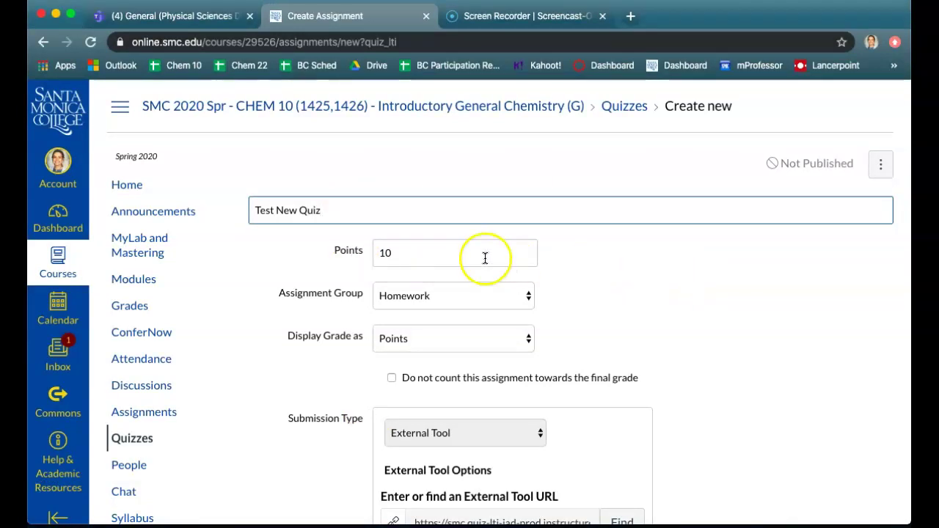
# Review the available assignment groups and grade display options for the quiz.
pyautogui.click(457, 296)
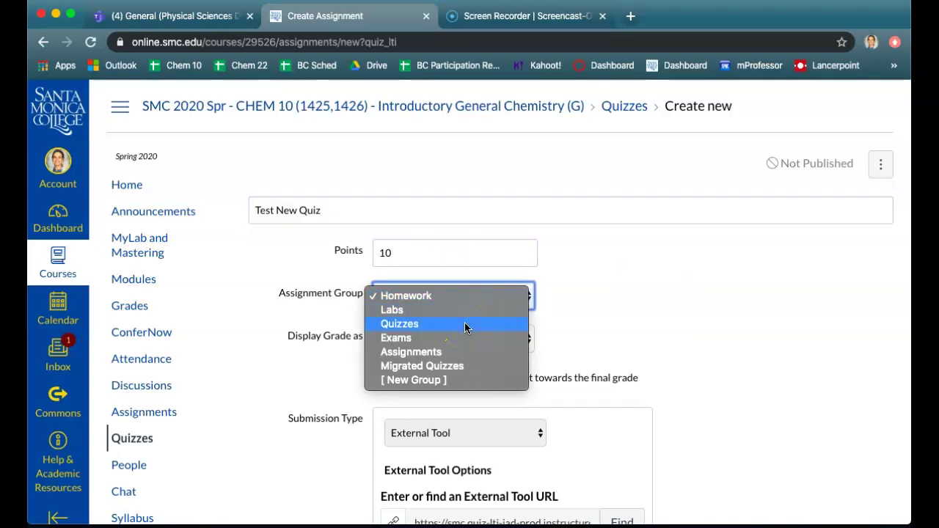
pyautogui.click(464, 345)
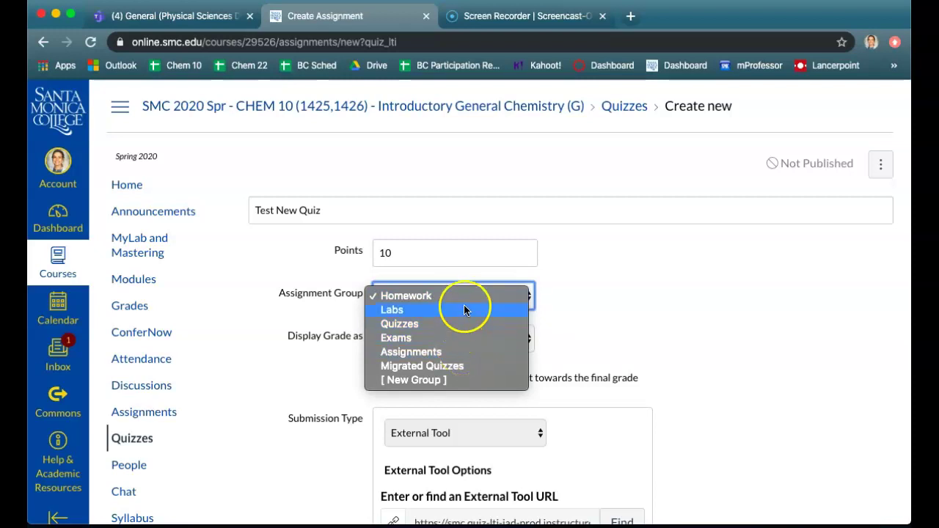
pyautogui.click(570, 314)
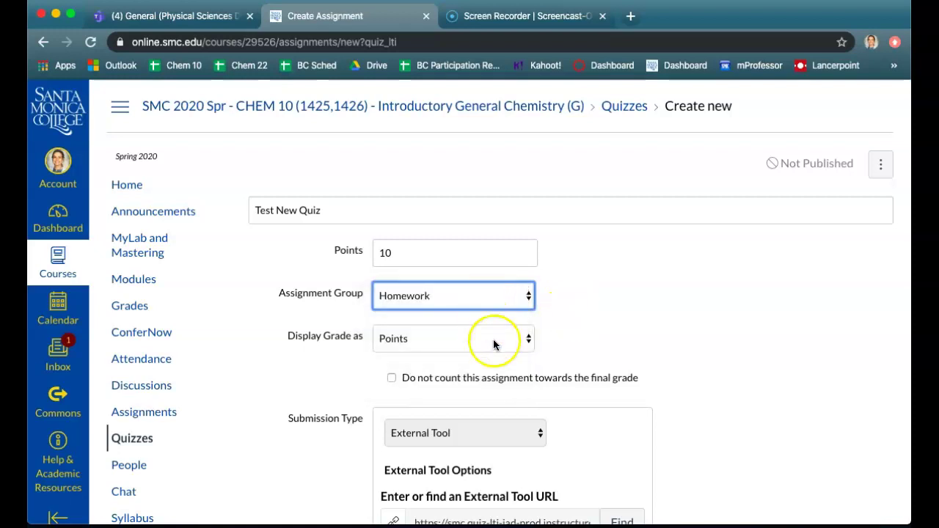
pyautogui.click(494, 344)
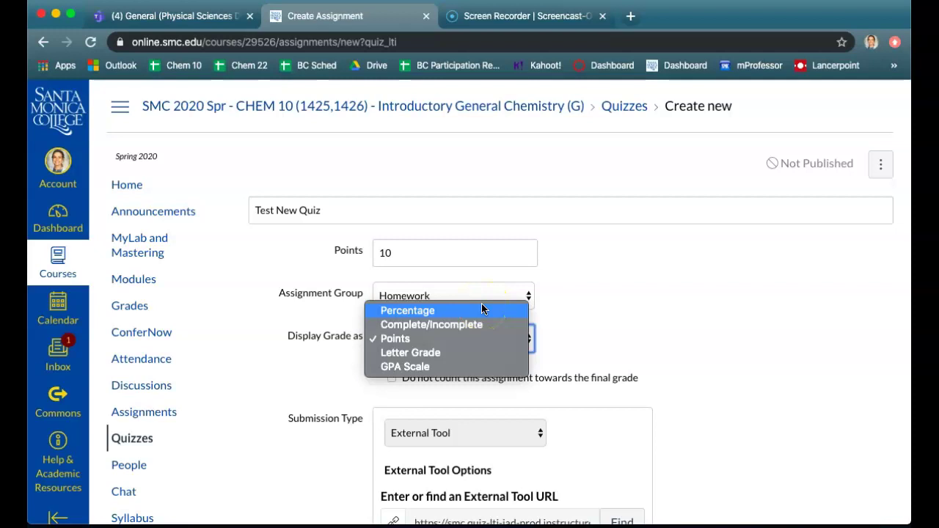
pyautogui.click(521, 340)
# Exclude the quiz from counting towards the final grade.
pyautogui.scroll(-2, 673, 341)
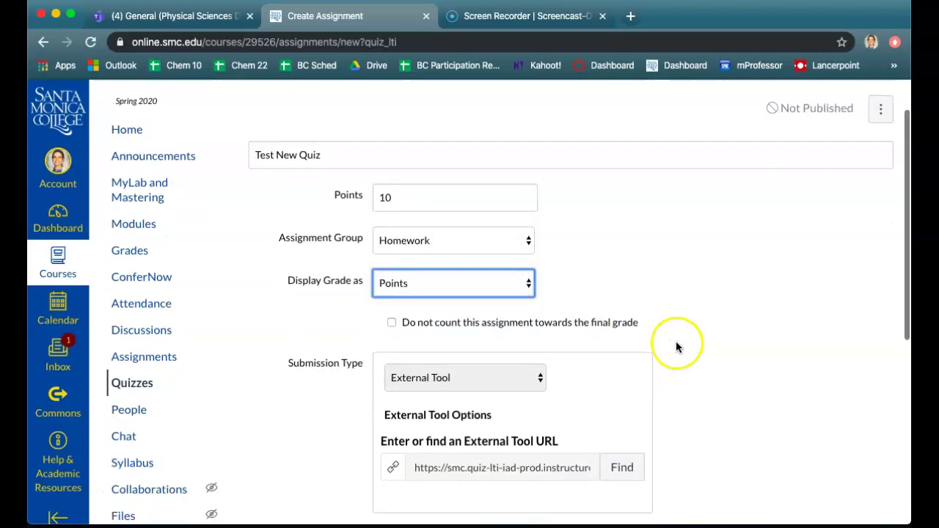
pyautogui.click(419, 332)
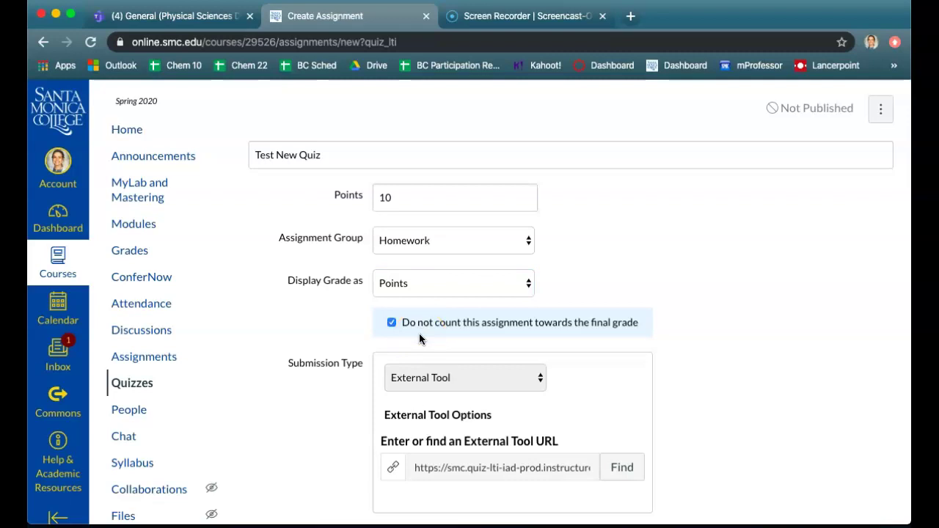
# Review the course sections and students the quiz can be assigned to.
pyautogui.scroll(-5, 653, 304)
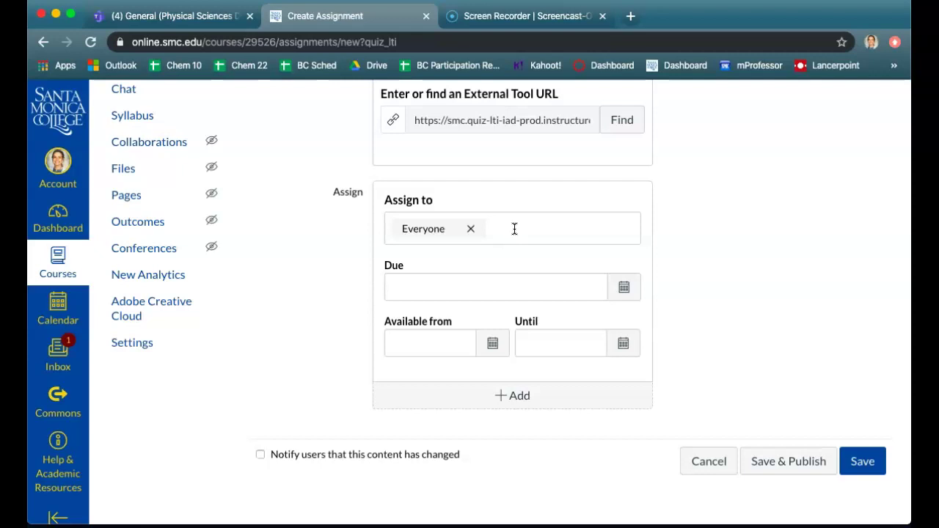
pyautogui.click(514, 229)
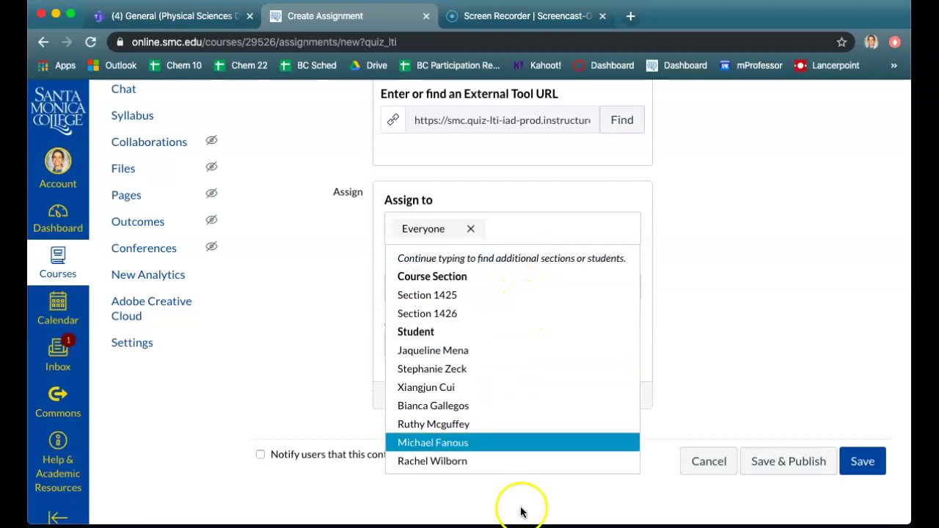
pyautogui.click(545, 237)
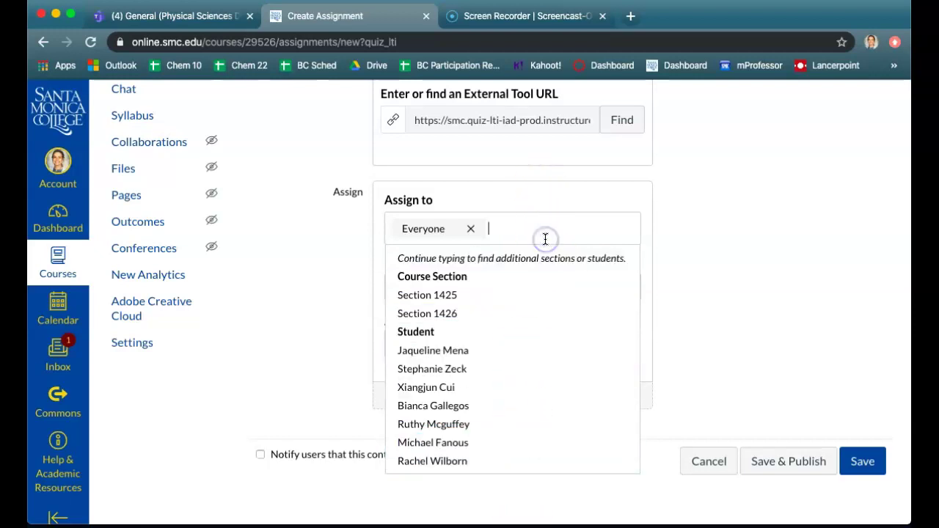
pyautogui.click(645, 218)
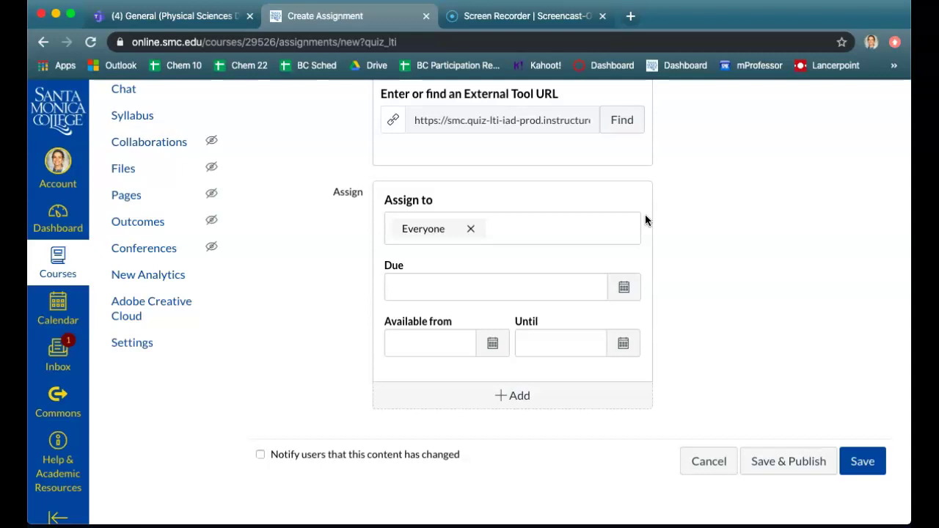
# Set the quiz's due date to March 19, 2020 at 6:15 pm.
pyautogui.click(624, 287)
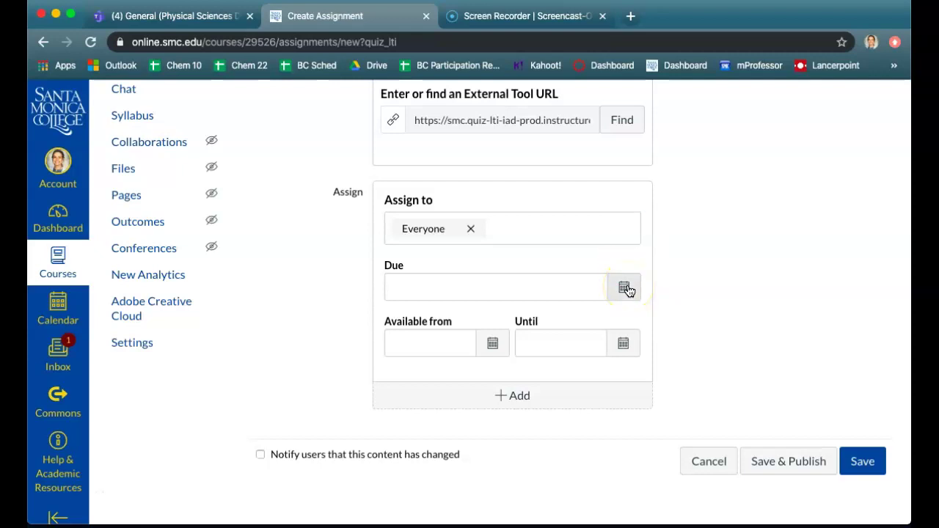
pyautogui.click(500, 399)
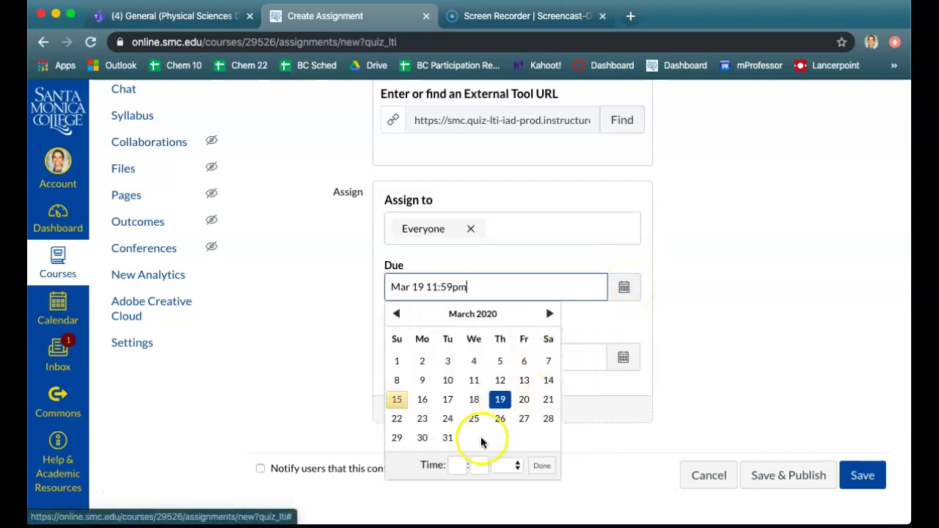
pyautogui.click(456, 465)
pyautogui.write('6')
pyautogui.click(477, 465)
pyautogui.write('15')
pyautogui.click(542, 465)
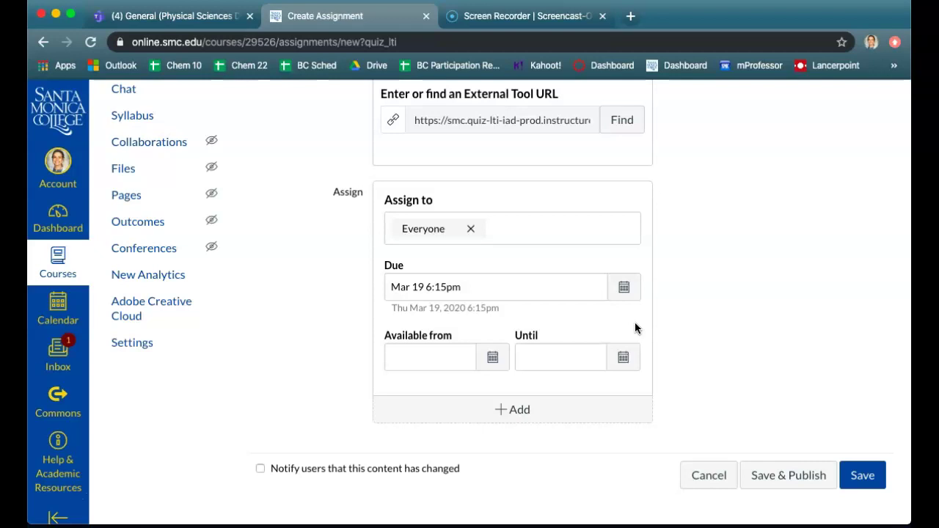
# Make the quiz available from March 19, 2020 at 4:00 pm.
pyautogui.click(492, 358)
pyautogui.click(502, 264)
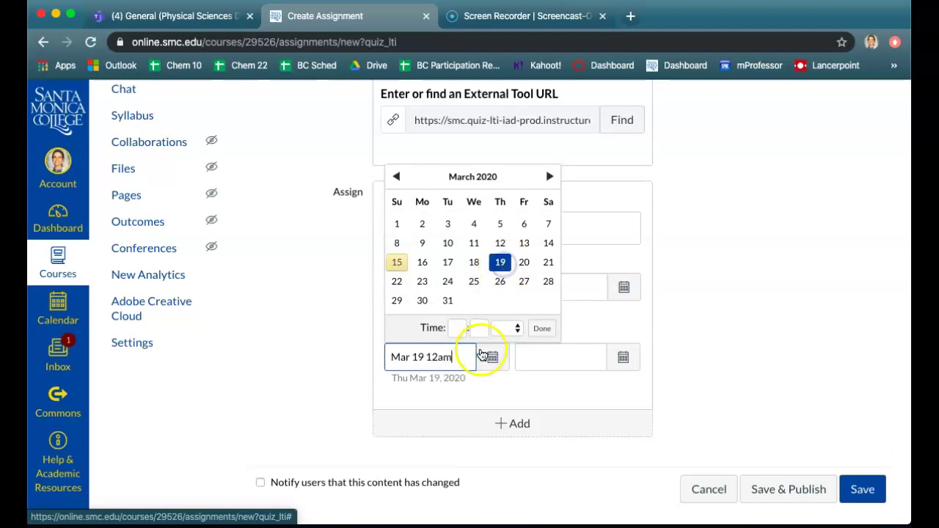
pyautogui.click(459, 328)
pyautogui.write('4')
pyautogui.click(480, 328)
pyautogui.write('00')
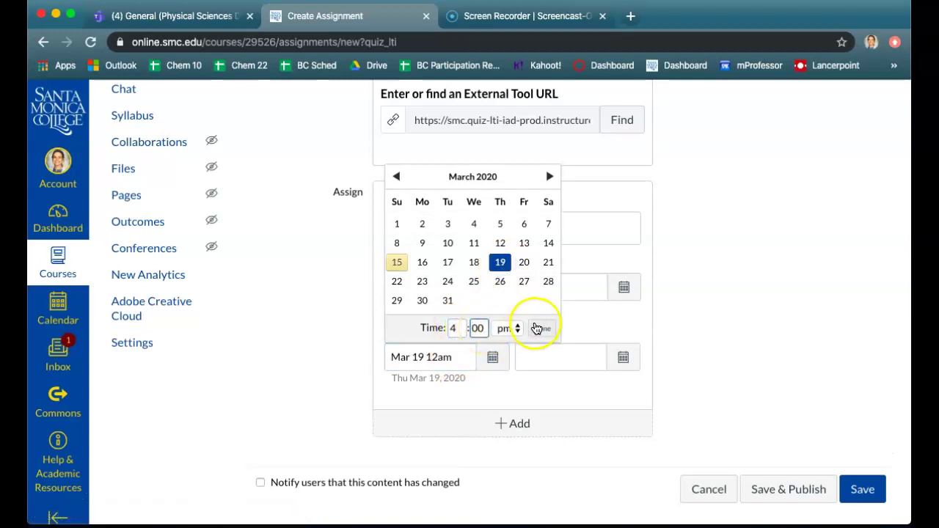
pyautogui.click(541, 328)
# Make the quiz available until March 19, 2020 at 6:15 pm and save it without publishing.
pyautogui.click(623, 356)
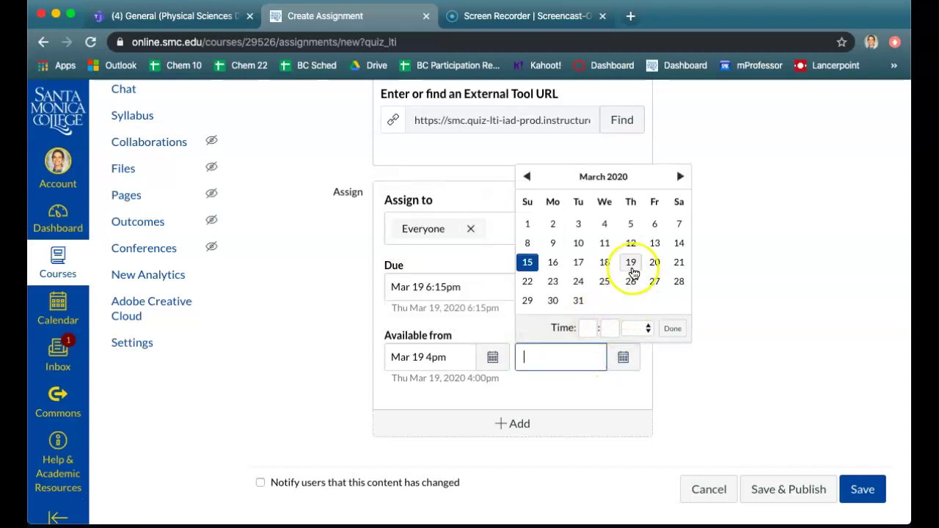
pyautogui.click(630, 262)
pyautogui.click(588, 327)
pyautogui.write('6')
pyautogui.click(619, 327)
pyautogui.write('15')
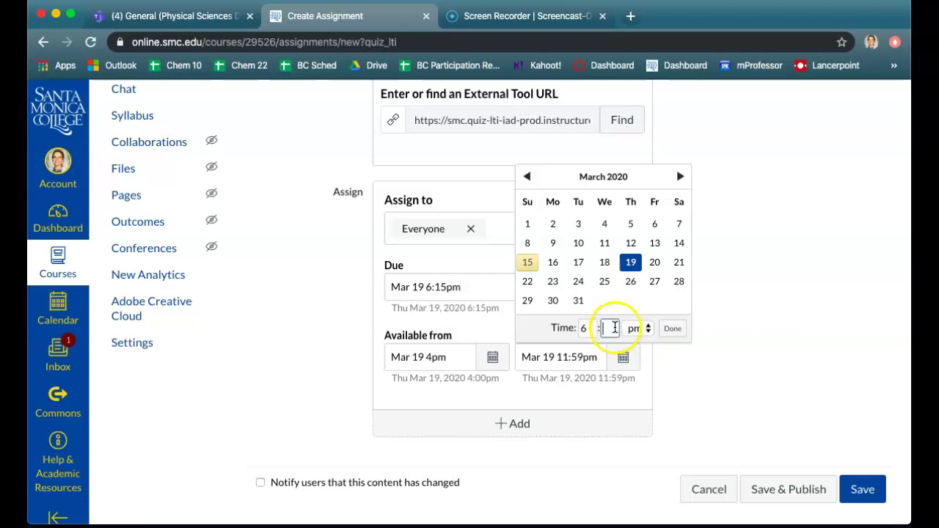
pyautogui.click(672, 328)
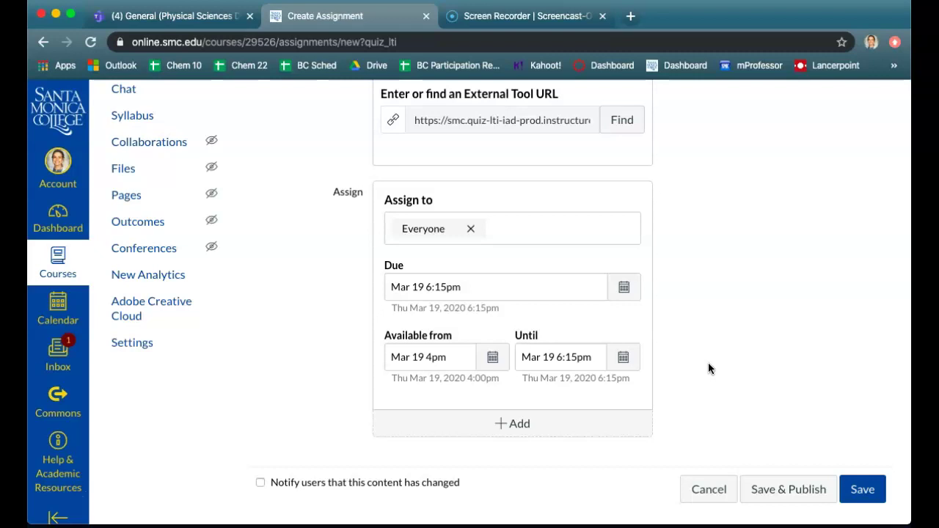
pyautogui.scroll(-1, 791, 407)
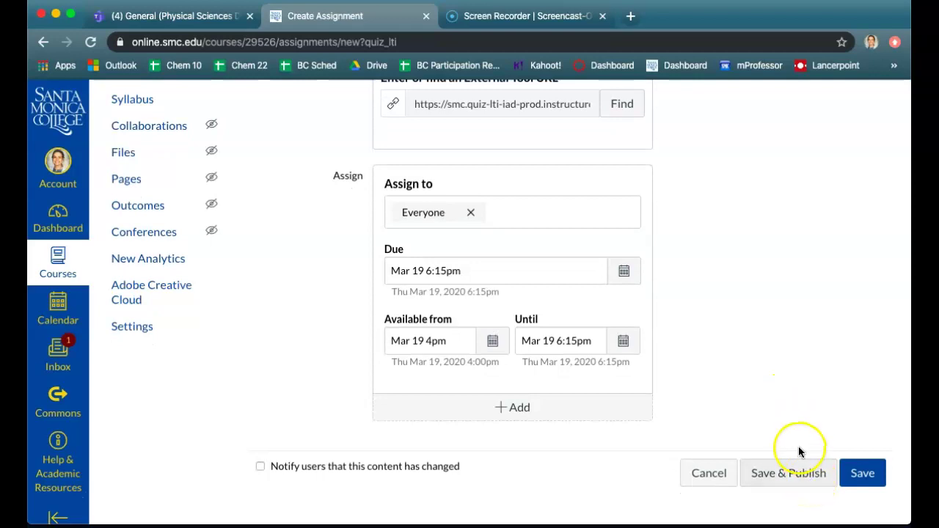
pyautogui.click(863, 474)
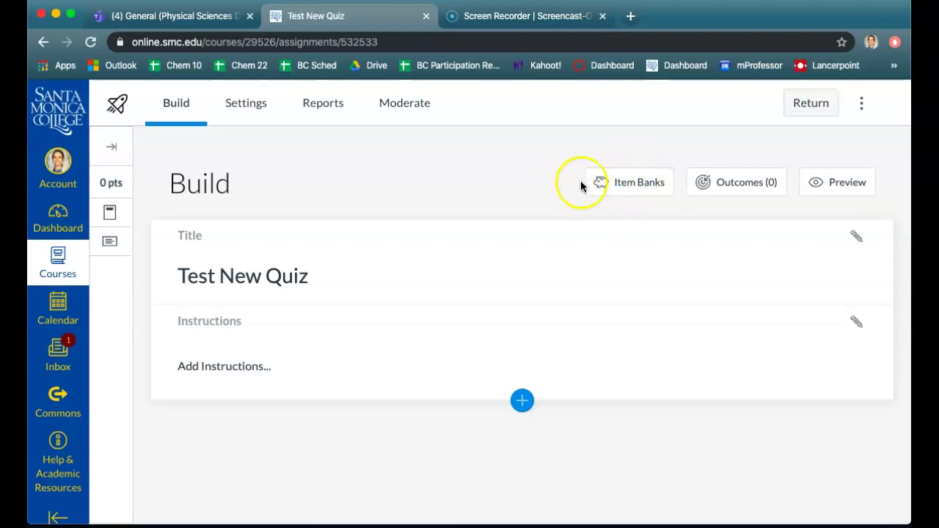
# Leave the quiz instructions empty, insert a Multiple Choice question and enter "re" as its question stem.
pyautogui.click(260, 368)
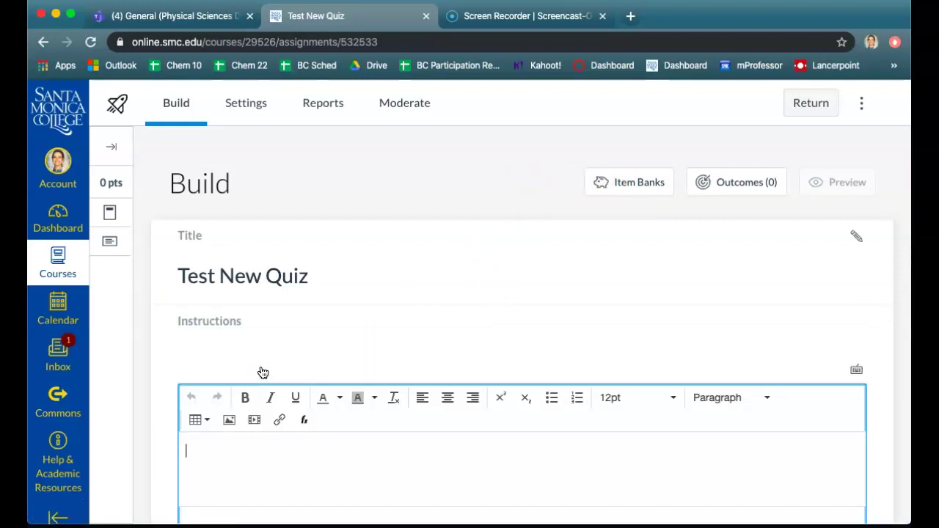
pyautogui.scroll(-2, 423, 338)
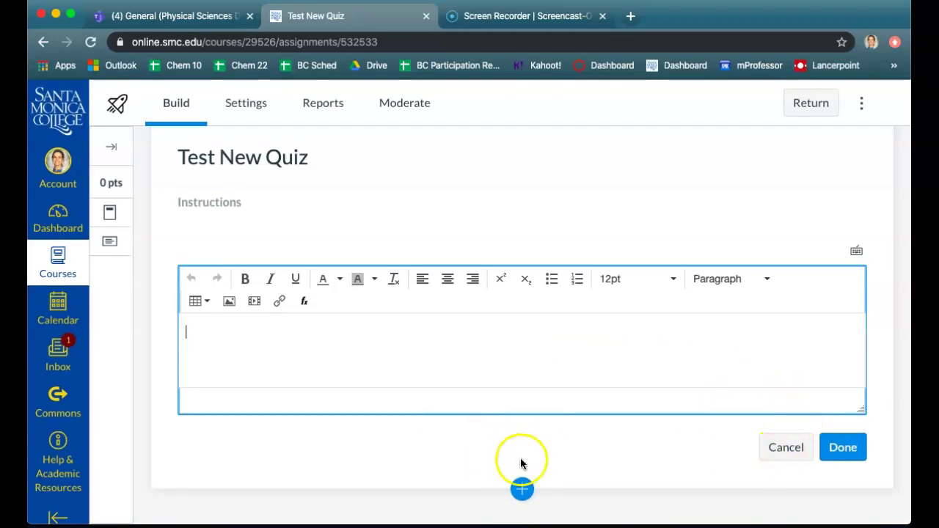
pyautogui.click(522, 490)
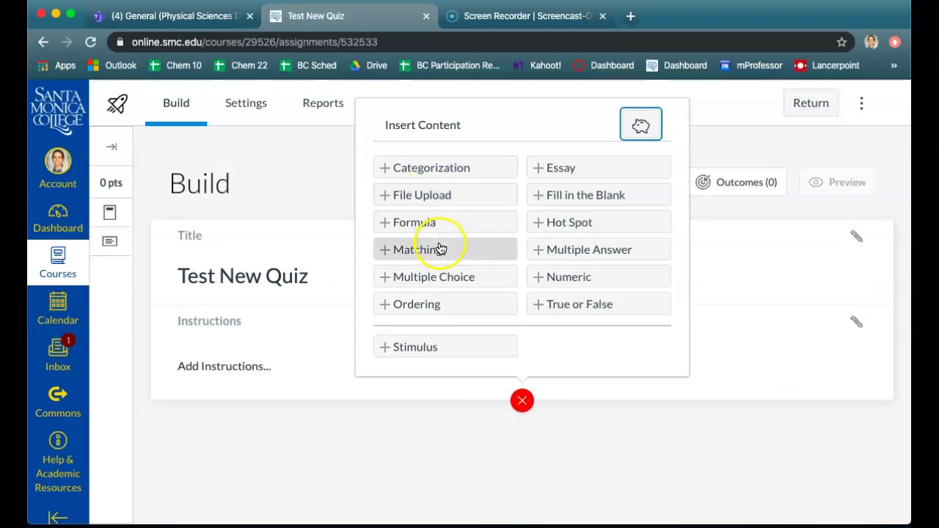
pyautogui.click(445, 276)
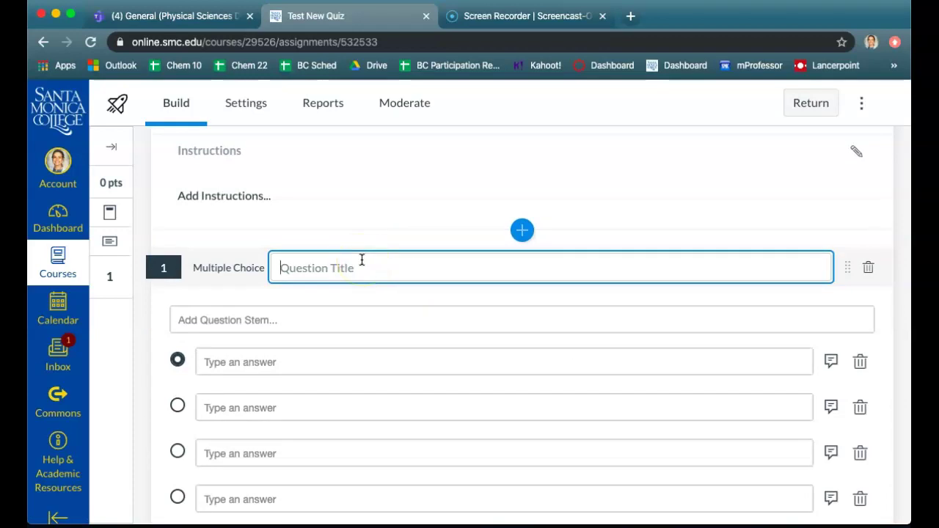
pyautogui.click(355, 322)
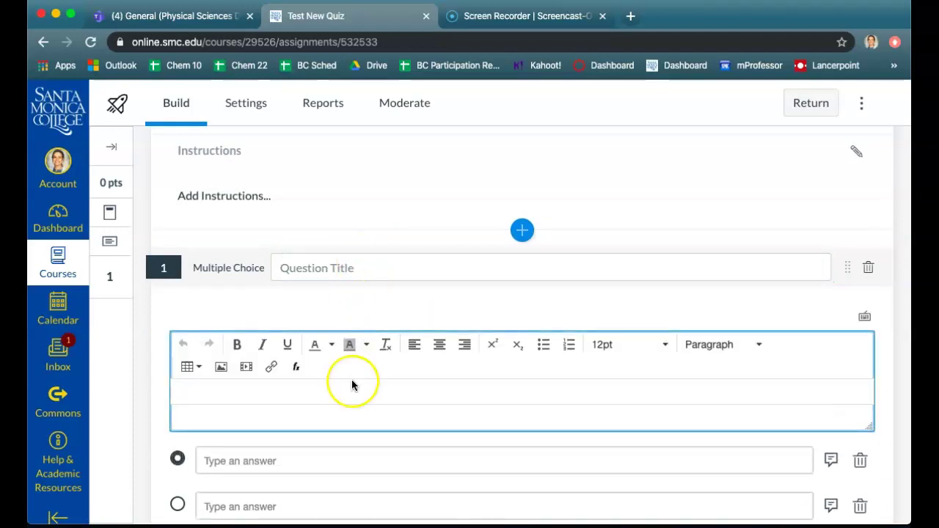
pyautogui.write('re')
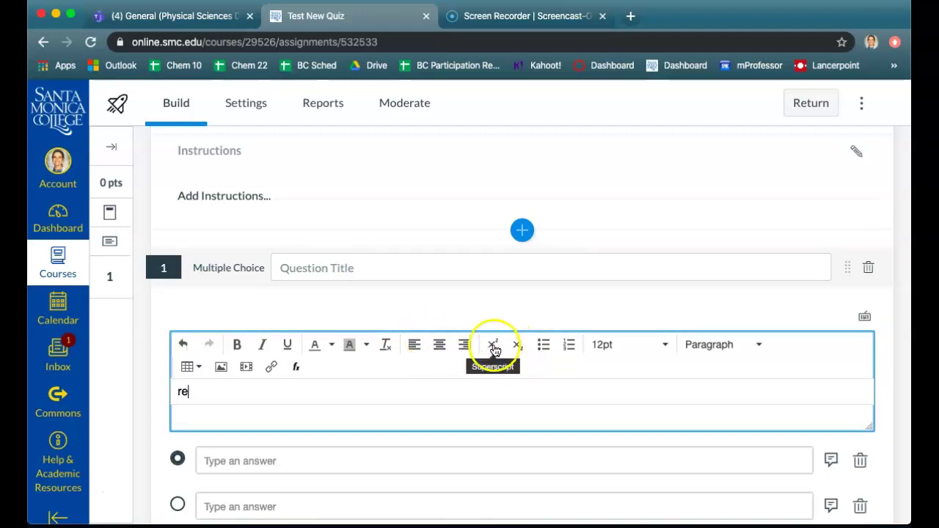
# Look over the math symbols offered by the question stem's equation editor and close it without inserting anything.
pyautogui.scroll(-1, 514, 357)
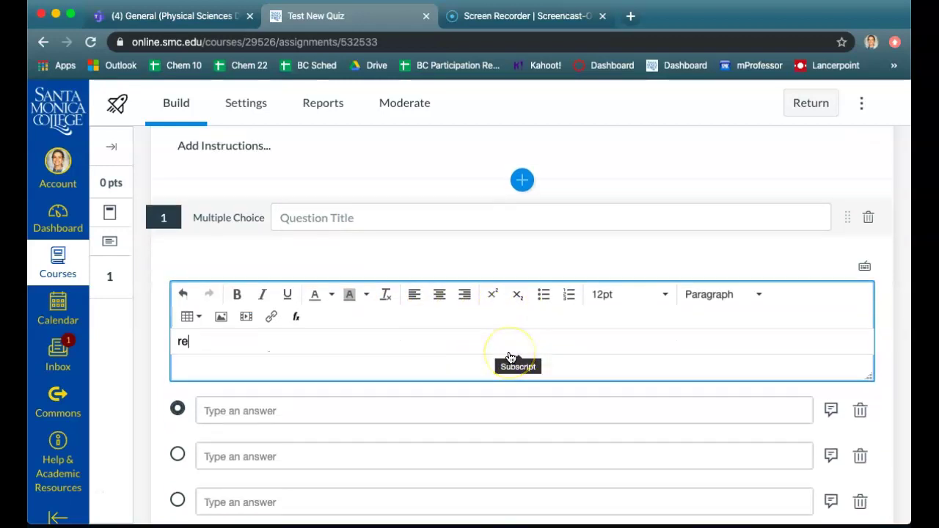
pyautogui.scroll(-1, 424, 292)
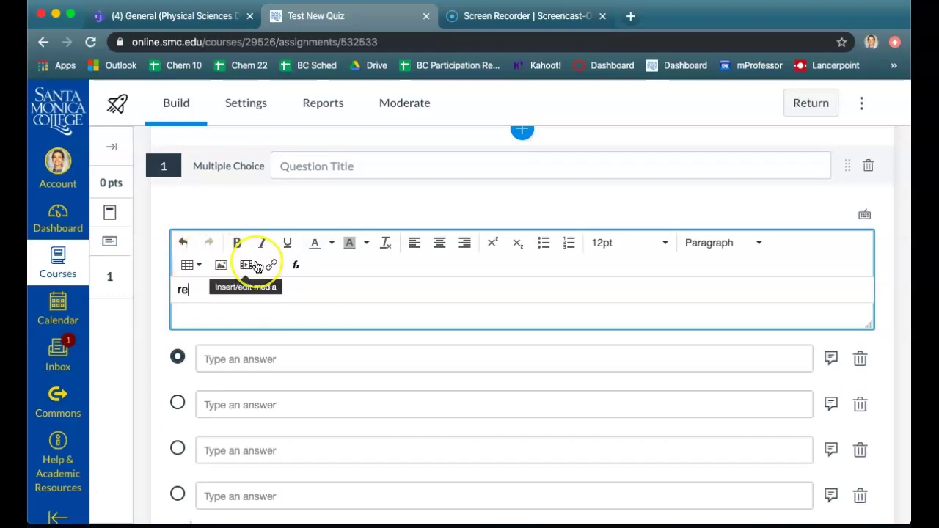
pyautogui.click(298, 268)
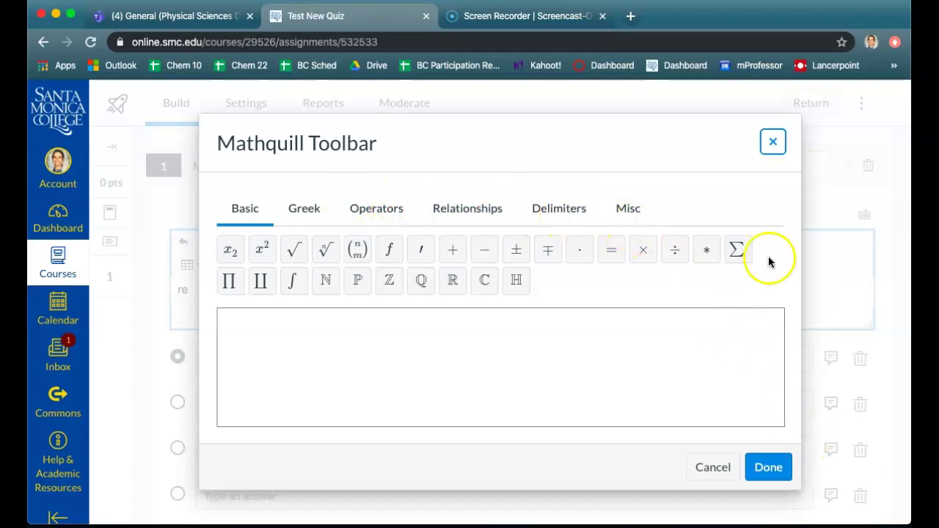
pyautogui.click(772, 141)
pyautogui.scroll(-3, 327, 354)
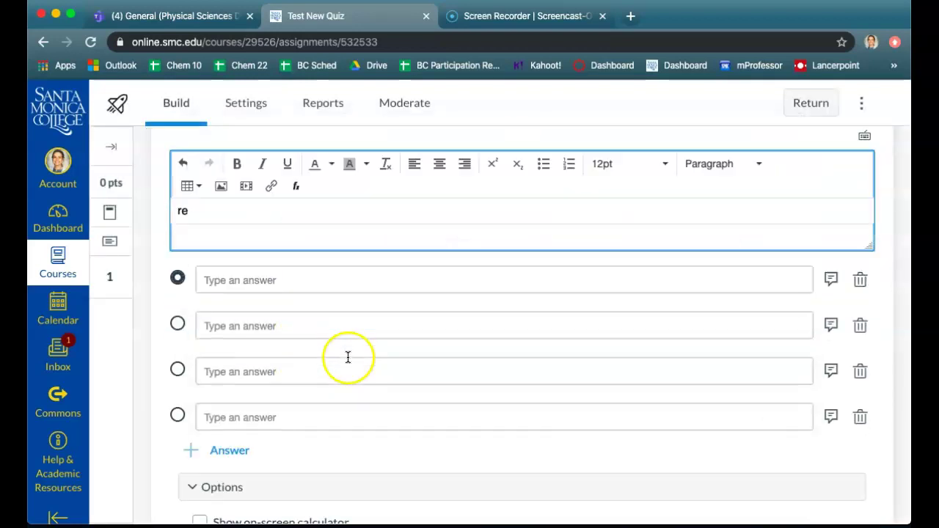
# Enter "d" as the first answer choice of the multiple-choice question and open the second choice for editing.
pyautogui.click(453, 273)
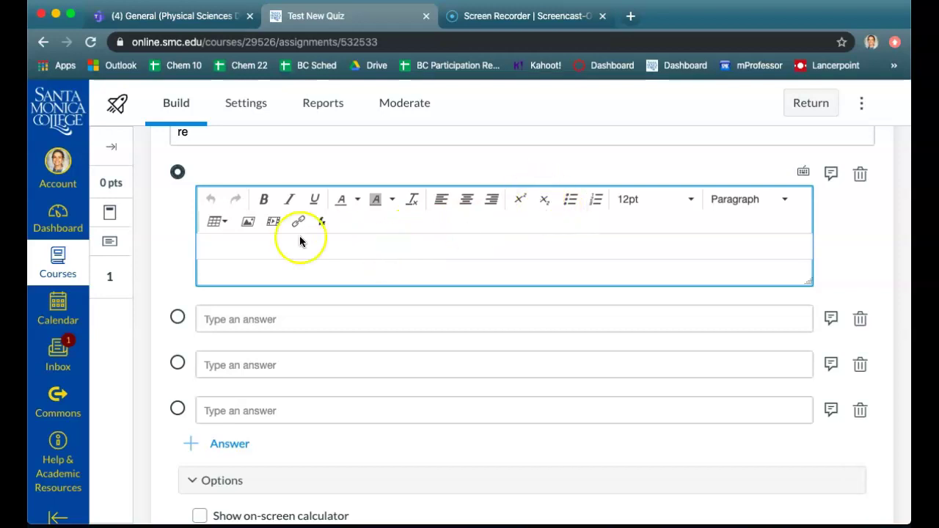
pyautogui.write('d')
pyautogui.click(293, 317)
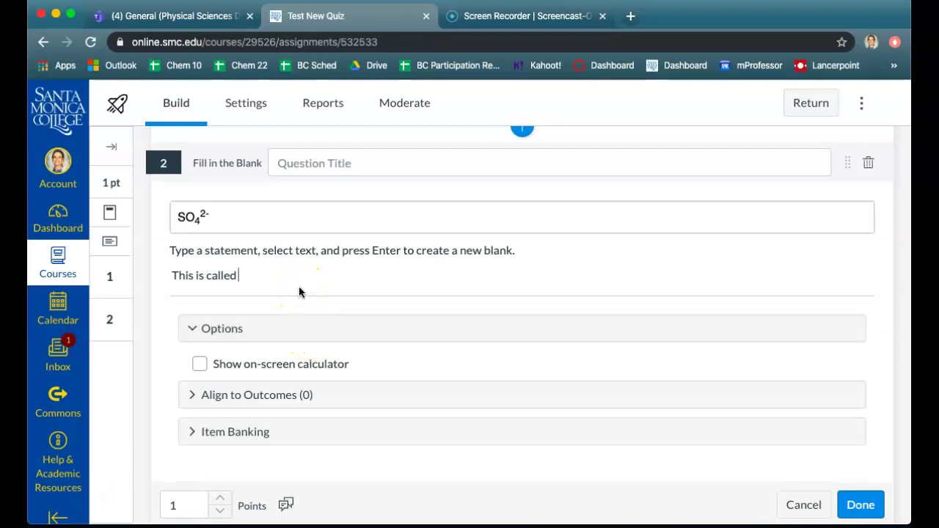
# Complete the fill-in-the-blank statement below the SO4 2- stem so it reads "This is called sulfate.".
pyautogui.write('su')
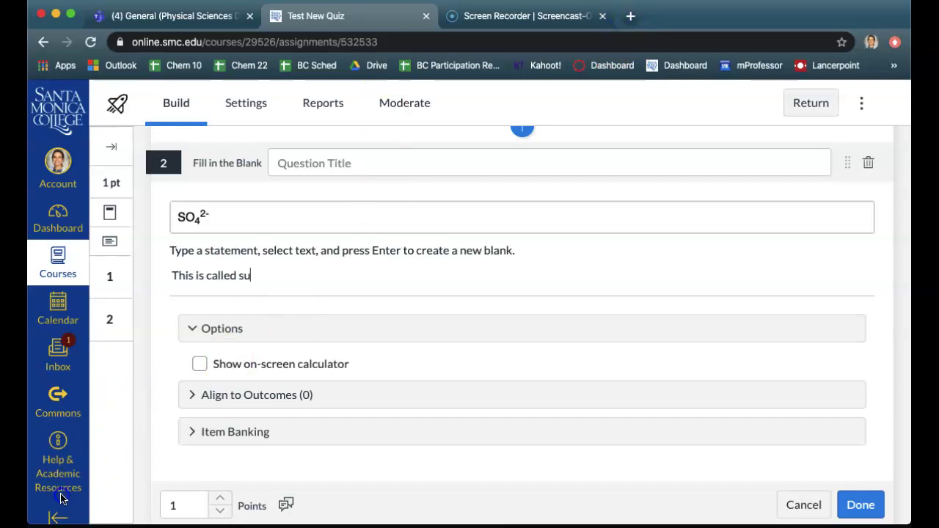
pyautogui.write('l')
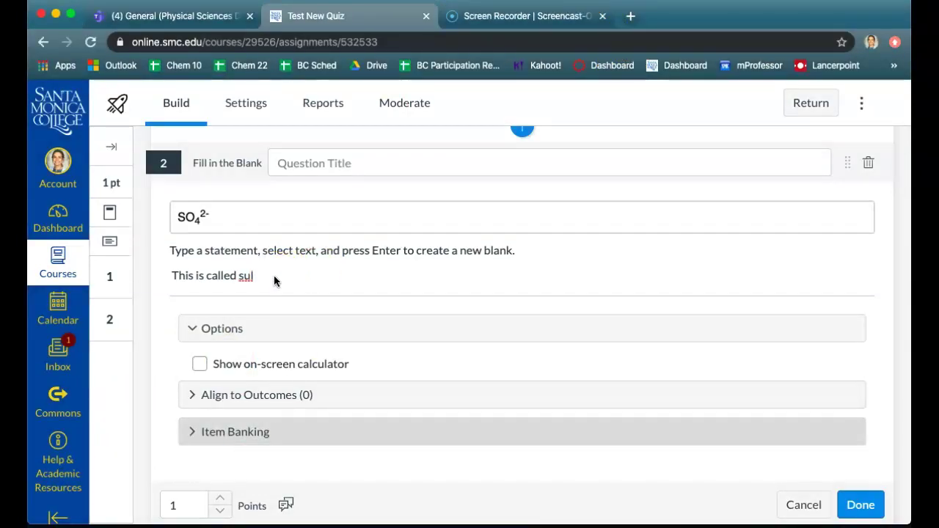
pyautogui.write('fate')
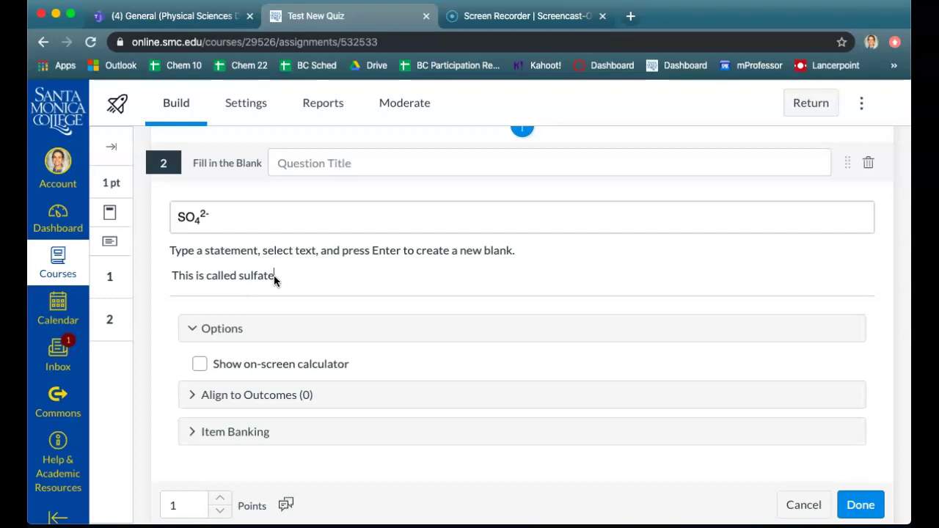
pyautogui.write('.')
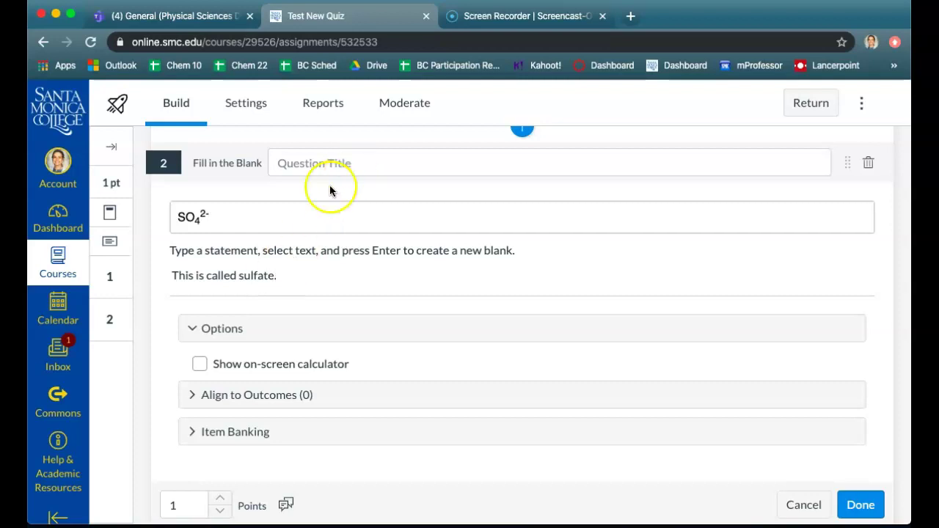
# Turn the word "sulfate" in the statement into a blank.
pyautogui.click(242, 278)
pyautogui.moveTo(246, 277); pyautogui.dragTo(274, 279)
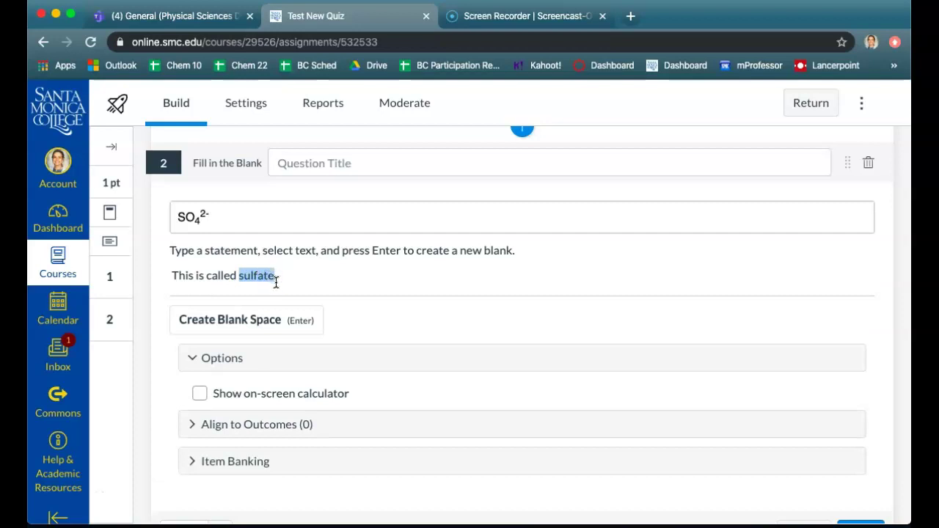
pyautogui.press('Return')
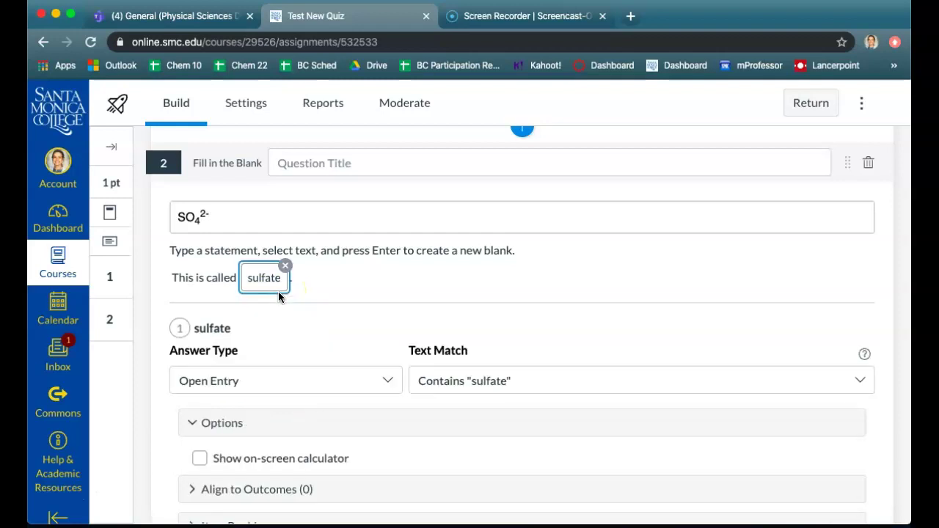
# Review the answer types available for the sulfate blank, keeping Open Entry.
pyautogui.scroll(-2, 547, 335)
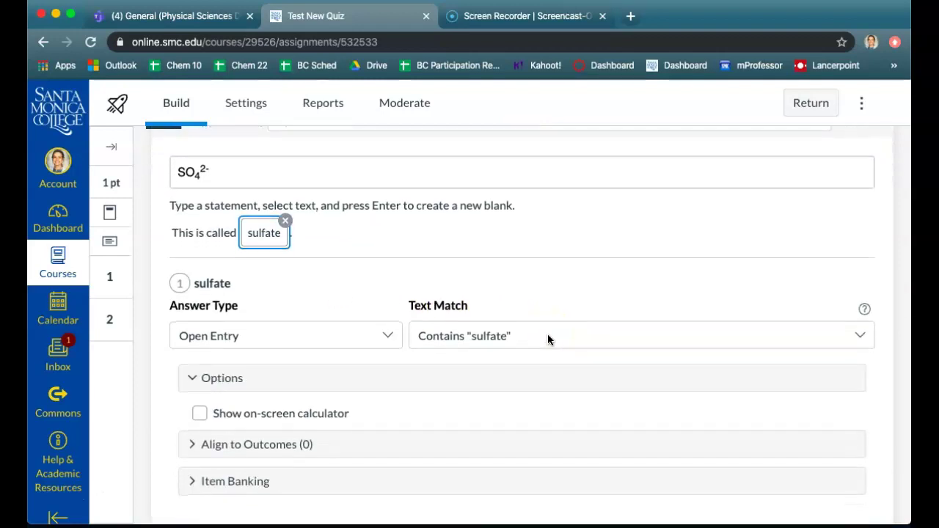
pyautogui.click(389, 339)
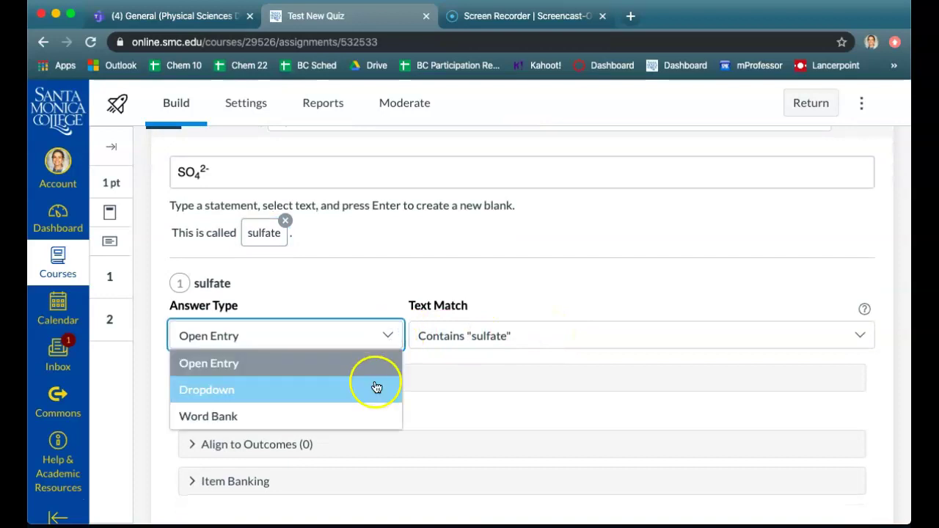
pyautogui.click(360, 328)
# Set the sulfate blank's text match to Exact Match.
pyautogui.click(448, 343)
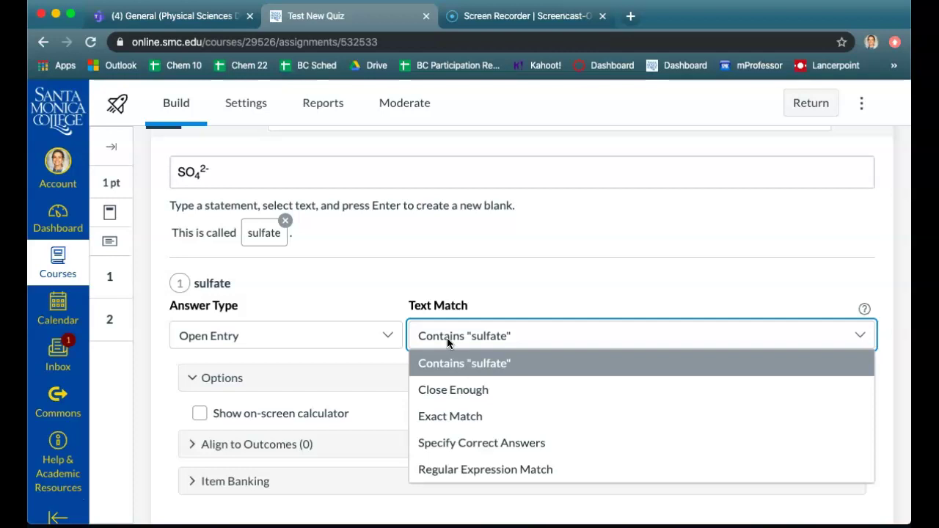
pyautogui.click(446, 362)
pyautogui.click(473, 389)
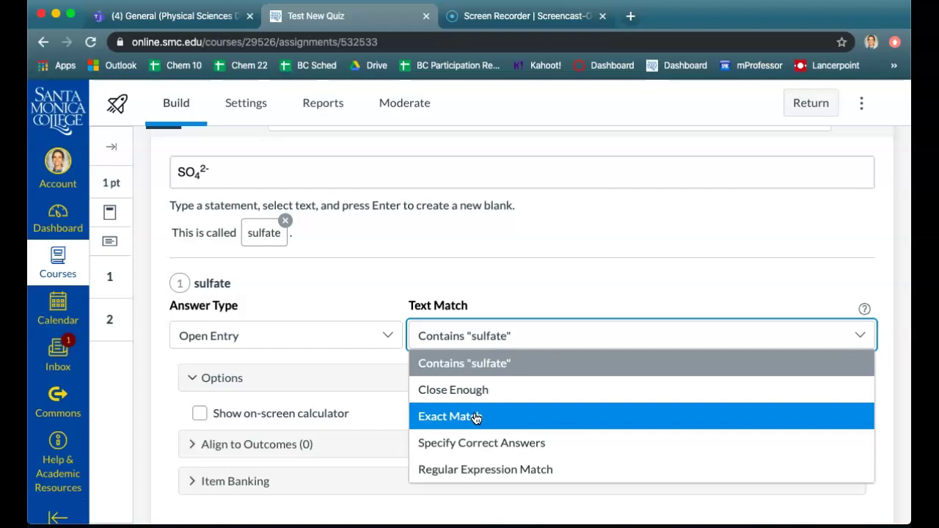
pyautogui.click(476, 416)
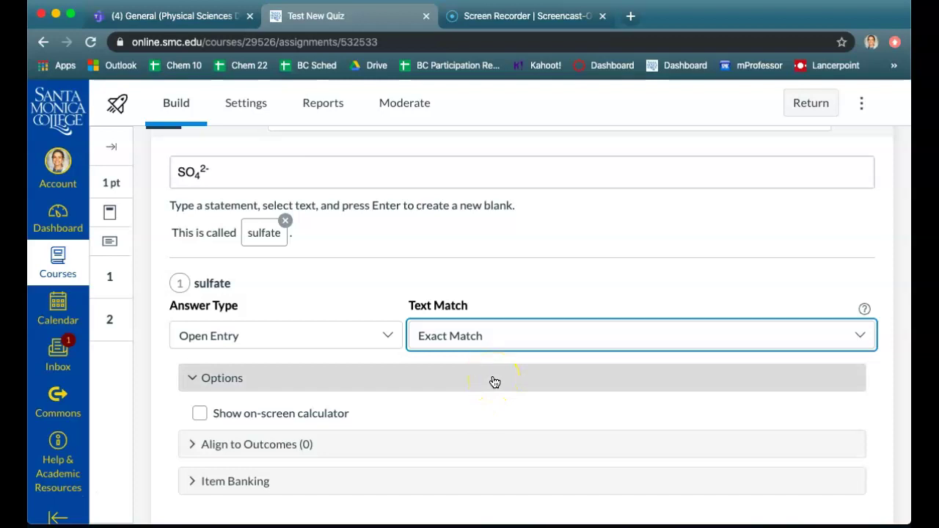
# Set the sulfate blank's text match to Close Enough and check spelling only, ignoring case.
pyautogui.click(494, 334)
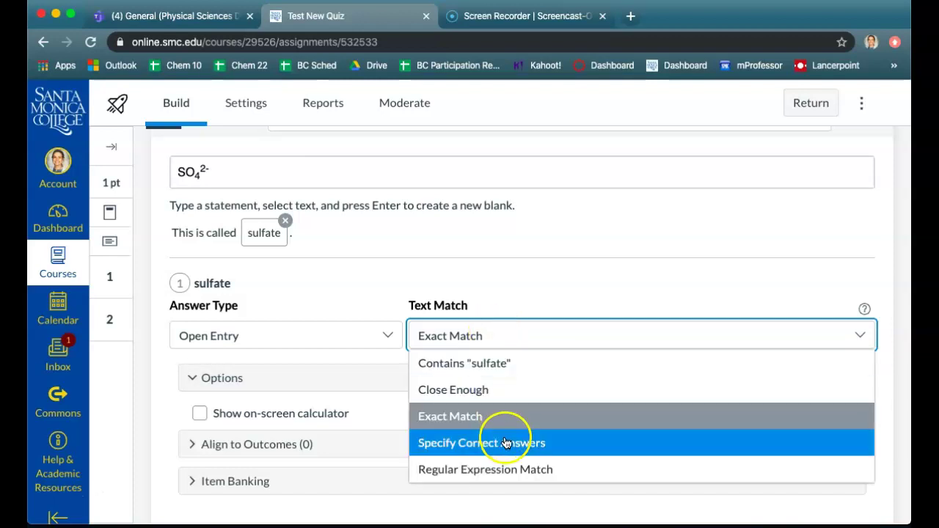
pyautogui.click(508, 390)
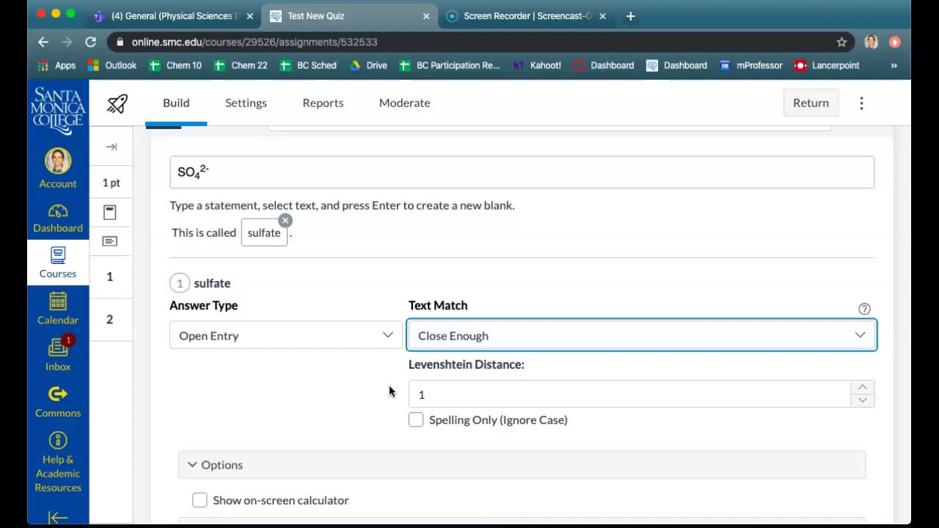
pyautogui.click(418, 419)
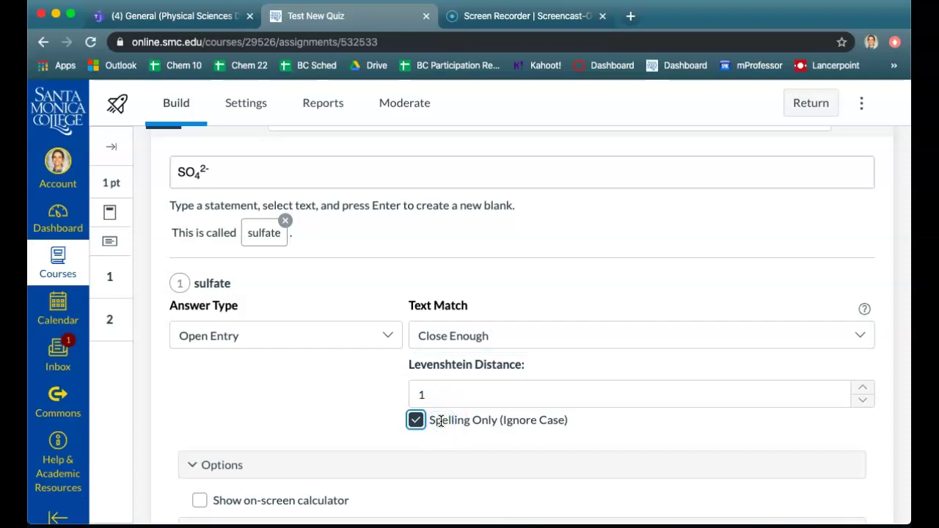
# Try raising the sulfate blank's Levenshtein distance and return it to 1.
pyautogui.doubleClick(870, 389)
pyautogui.click(872, 389)
pyautogui.click(870, 403)
pyautogui.click(870, 403)
pyautogui.click(870, 403)
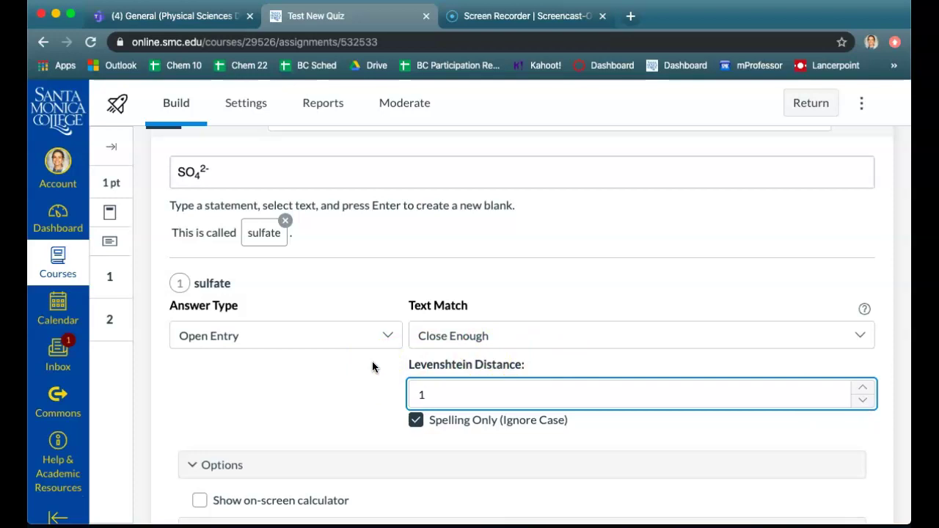
# Show an on-screen Basic calculator for the fill-in-the-blank question.
pyautogui.scroll(-3, 379, 382)
pyautogui.click(308, 385)
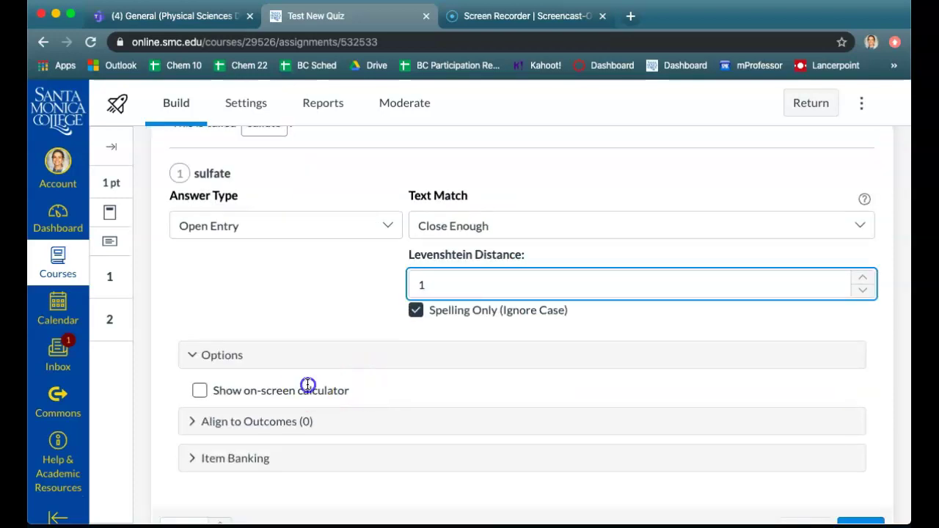
pyautogui.scroll(-2, 308, 384)
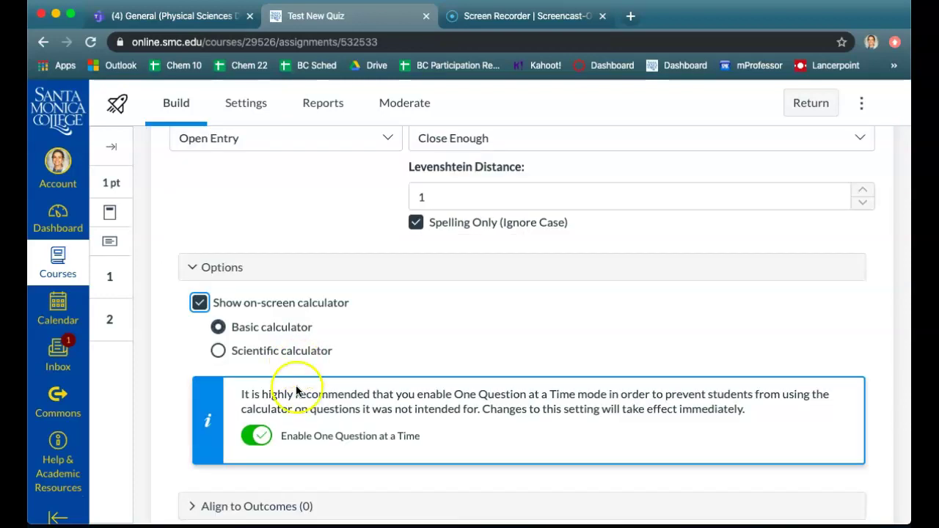
pyautogui.scroll(-4, 299, 393)
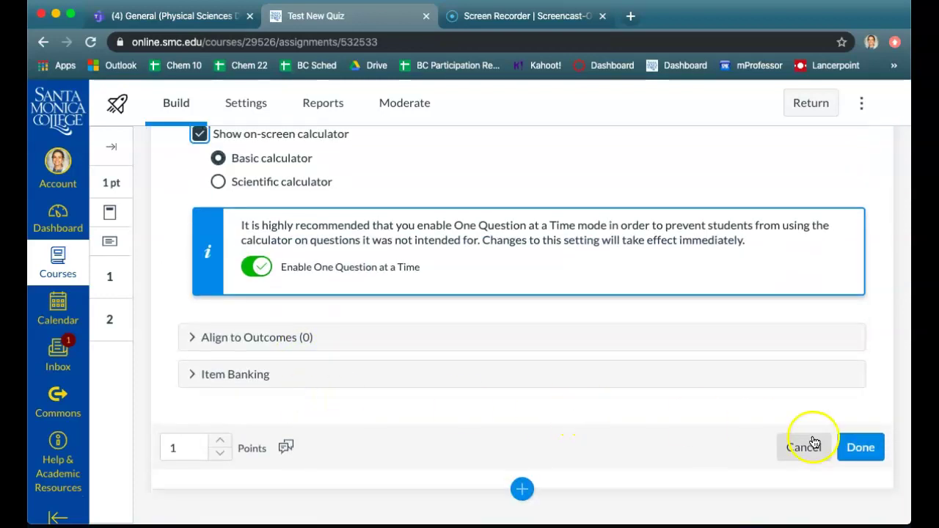
# Save the fill-in-the-blank question and add an Essay question at the end of the quiz.
pyautogui.click(873, 449)
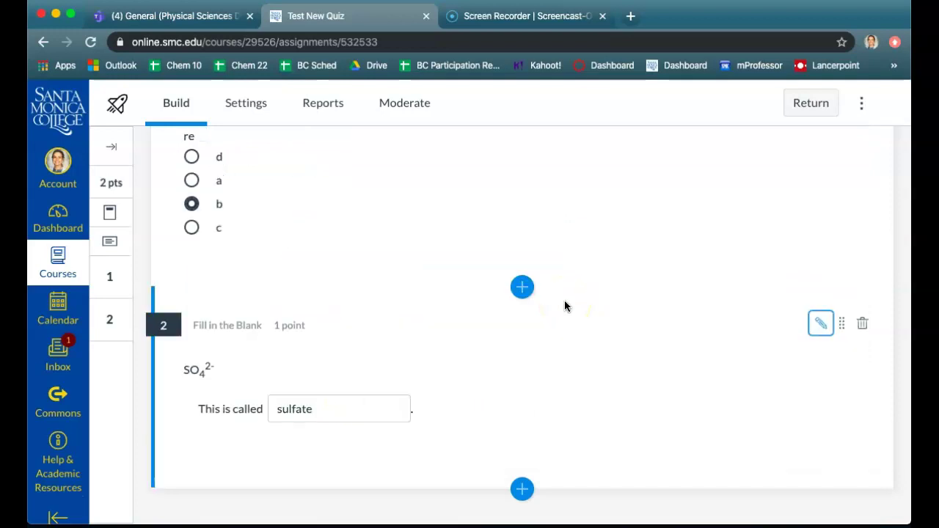
pyautogui.click(519, 490)
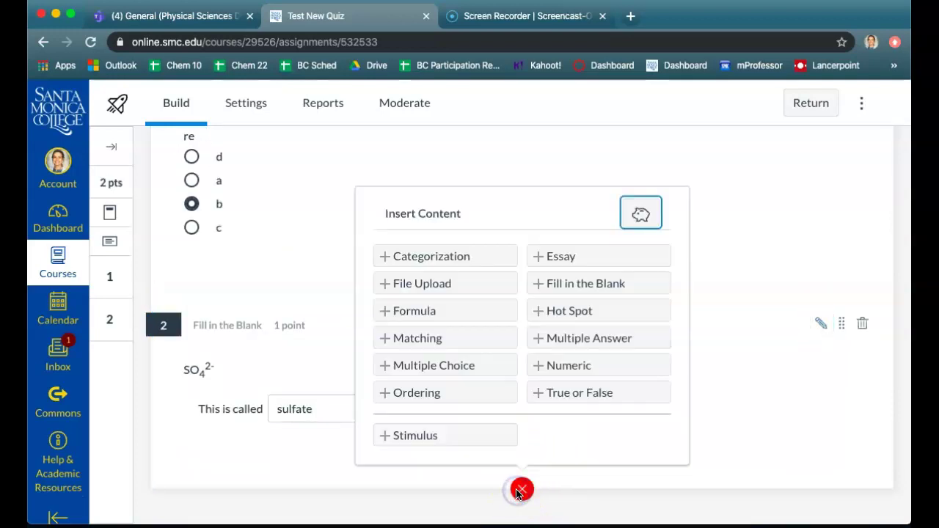
pyautogui.click(591, 267)
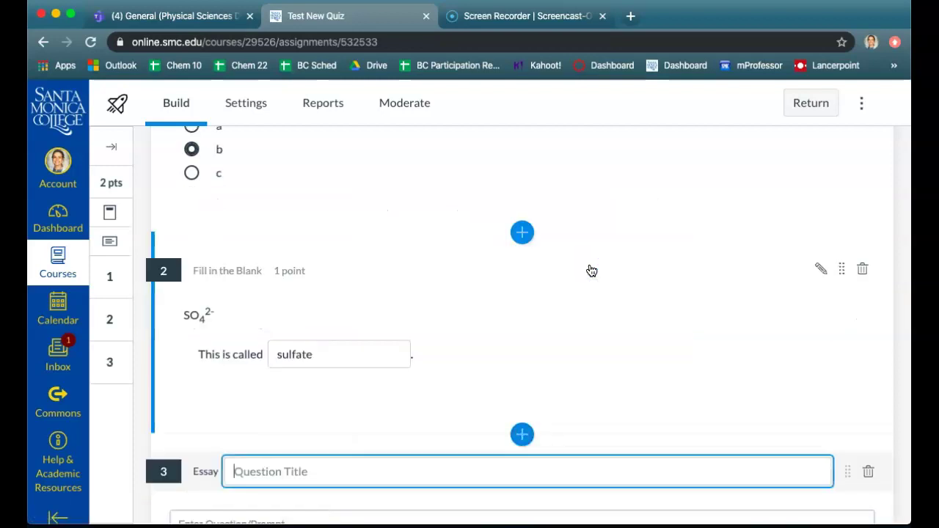
pyautogui.scroll(-3, 600, 393)
pyautogui.click(511, 332)
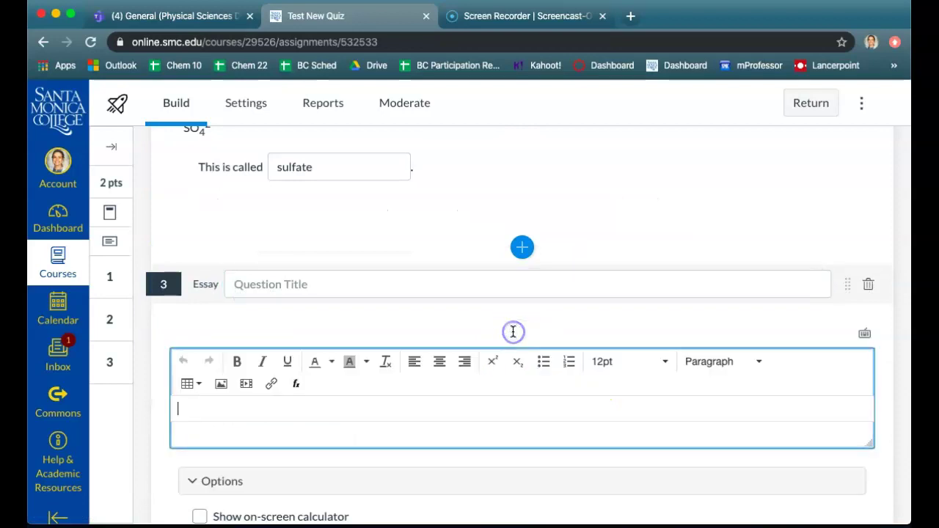
pyautogui.scroll(-2, 531, 415)
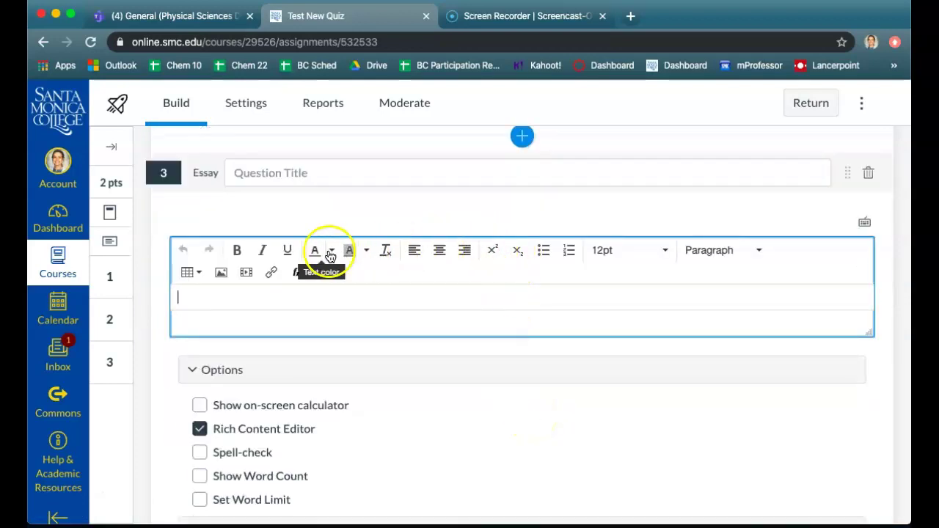
# Look through the equation editor's symbol categories, from Basic and Greek to Delimiters and Misc, for the essay prompt.
pyautogui.click(299, 275)
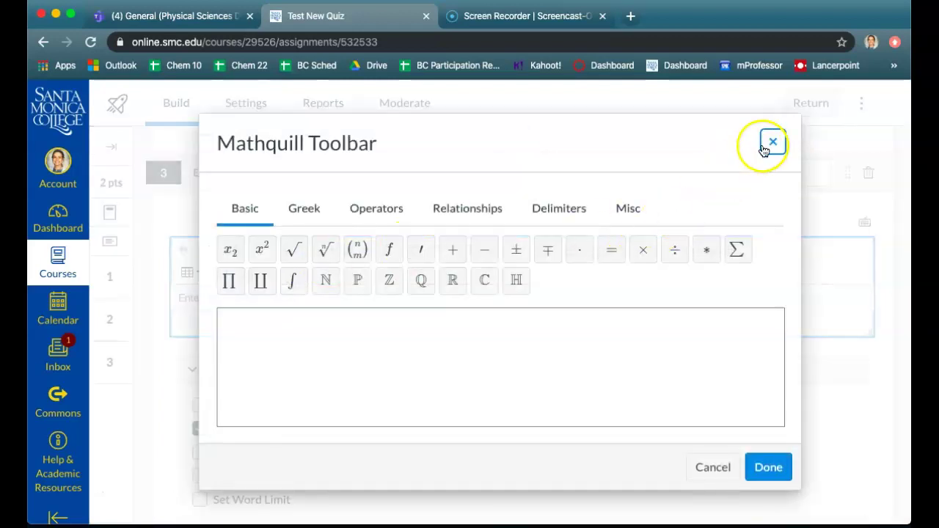
pyautogui.click(304, 212)
pyautogui.click(384, 212)
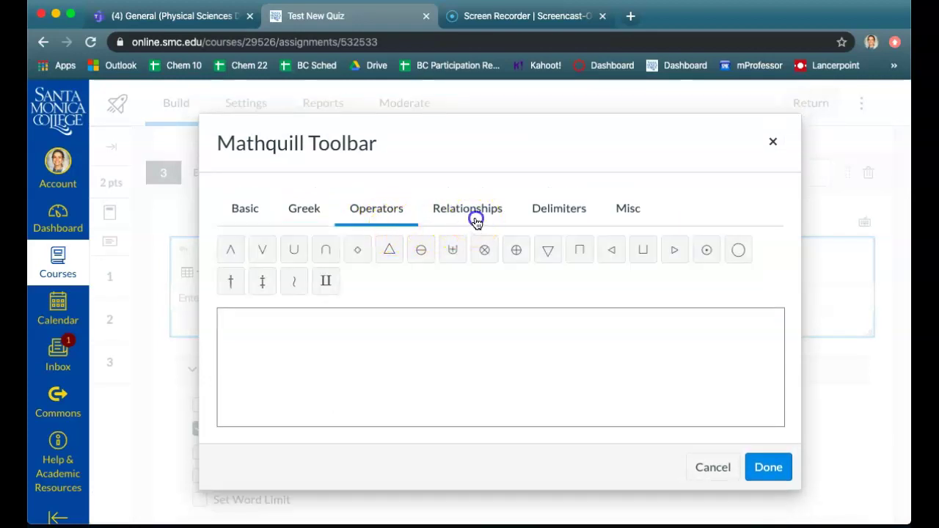
pyautogui.click(475, 220)
pyautogui.click(572, 198)
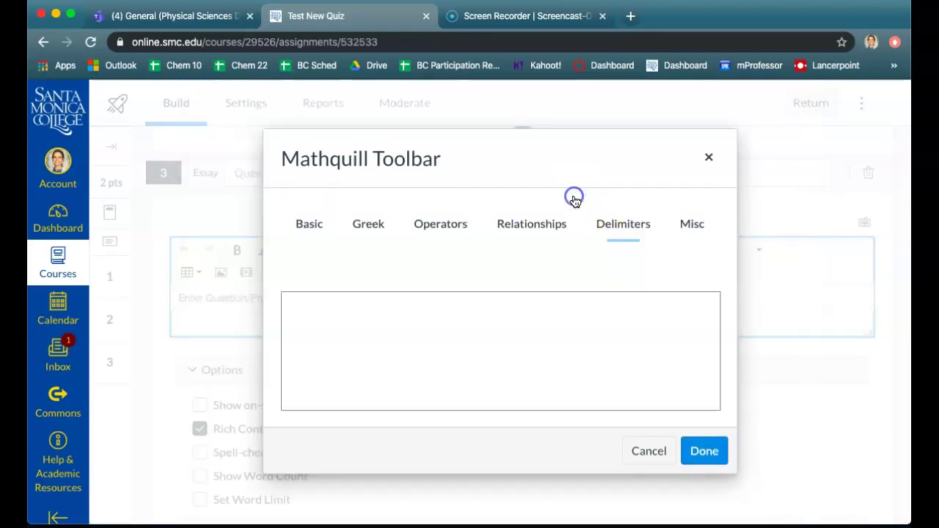
pyautogui.click(691, 232)
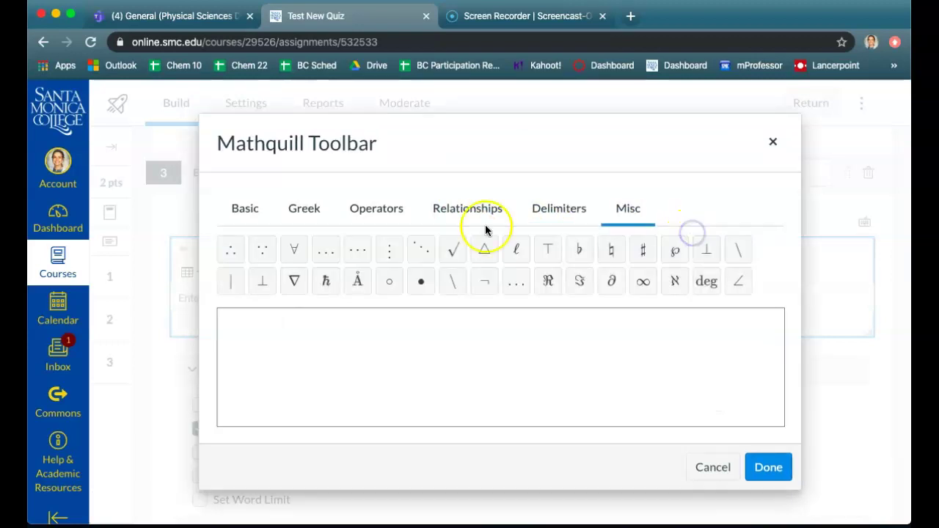
pyautogui.click(246, 209)
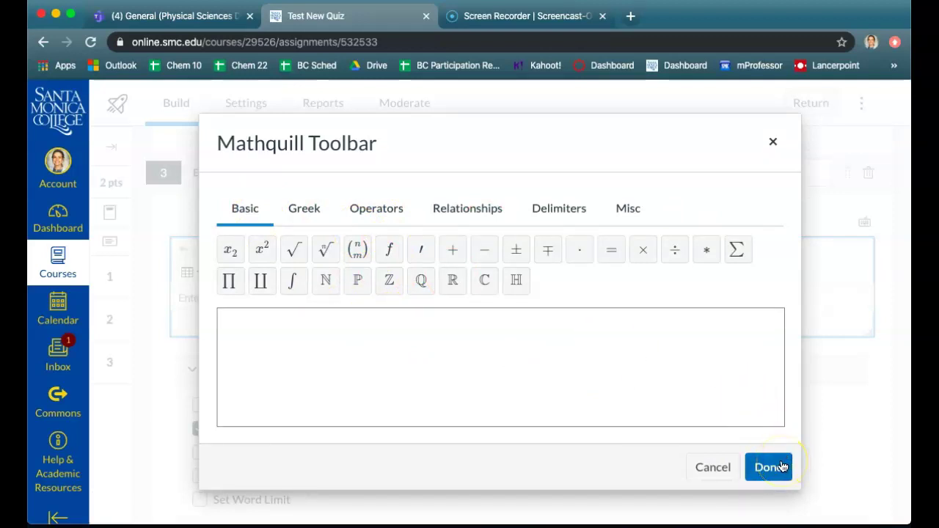
pyautogui.click(373, 215)
pyautogui.click(638, 211)
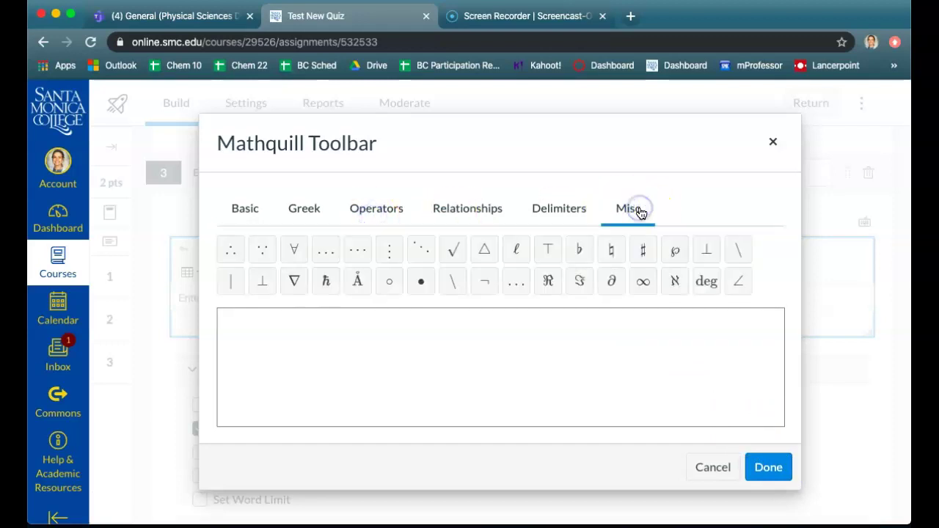
pyautogui.click(765, 465)
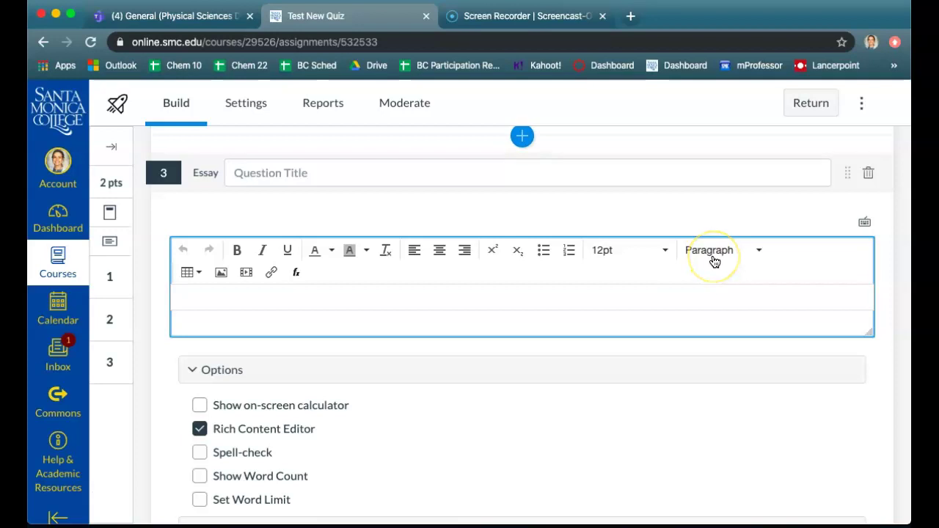
# Turn on spell-check and show an on-screen Basic calculator for the essay question.
pyautogui.click(392, 319)
pyautogui.scroll(-2, 381, 322)
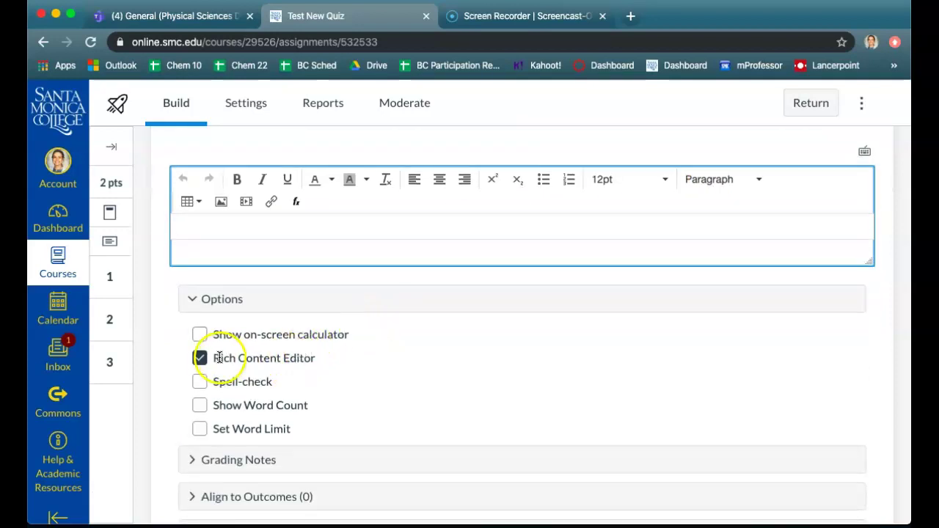
pyautogui.moveTo(213, 359); pyautogui.dragTo(299, 356)
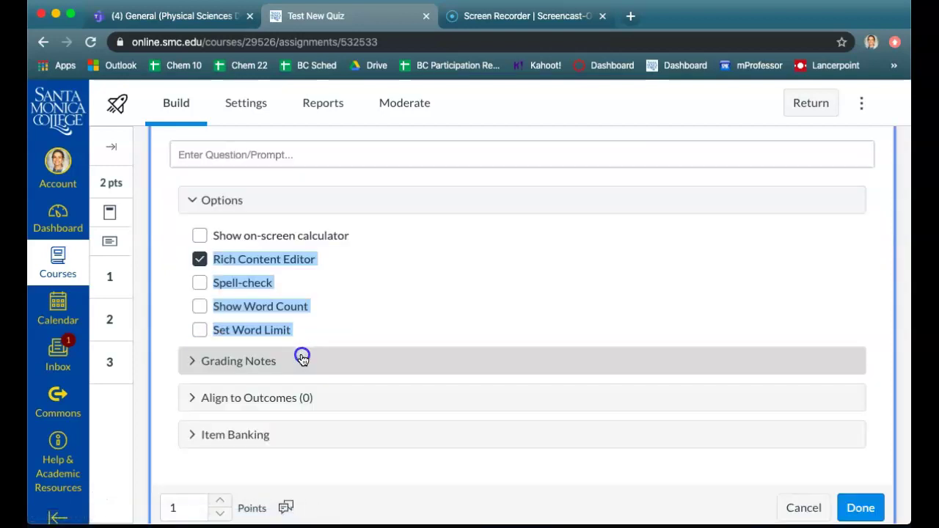
pyautogui.click(297, 279)
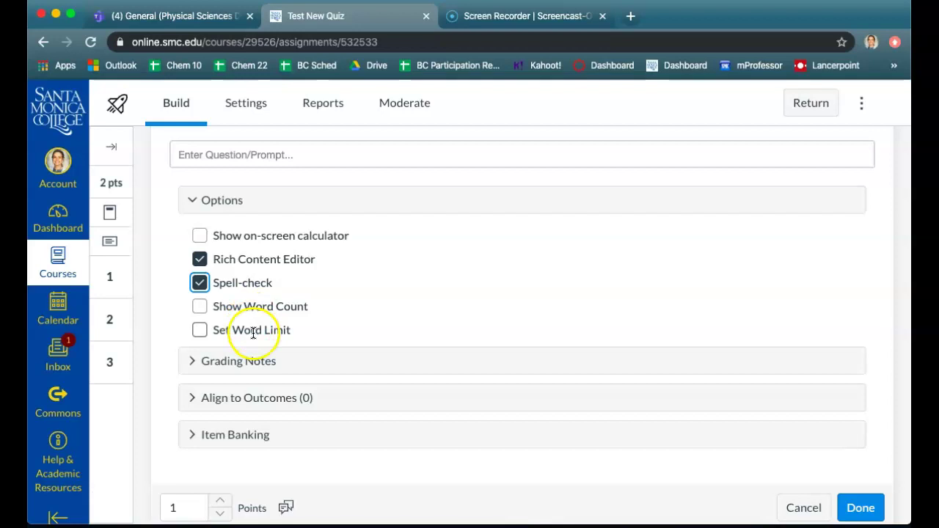
pyautogui.click(240, 236)
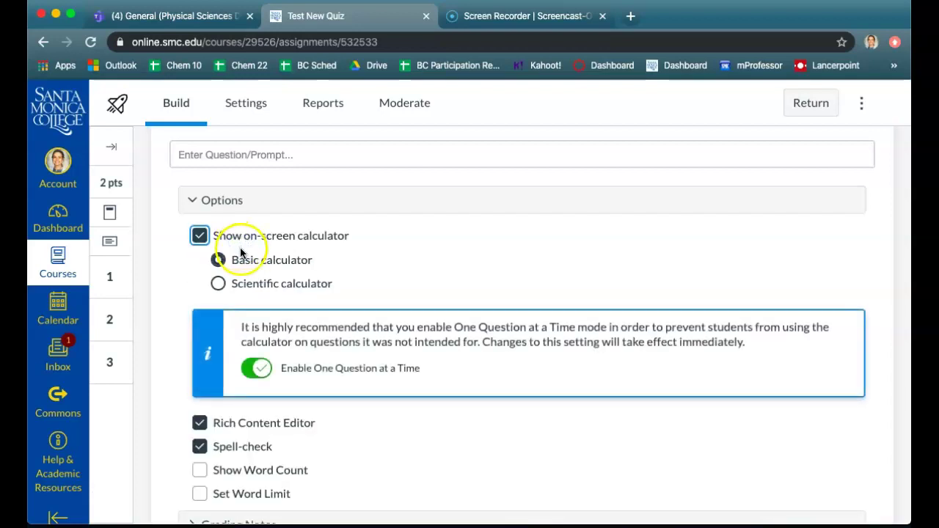
# Open the essay question's grading notes for entry.
pyautogui.scroll(-3, 257, 418)
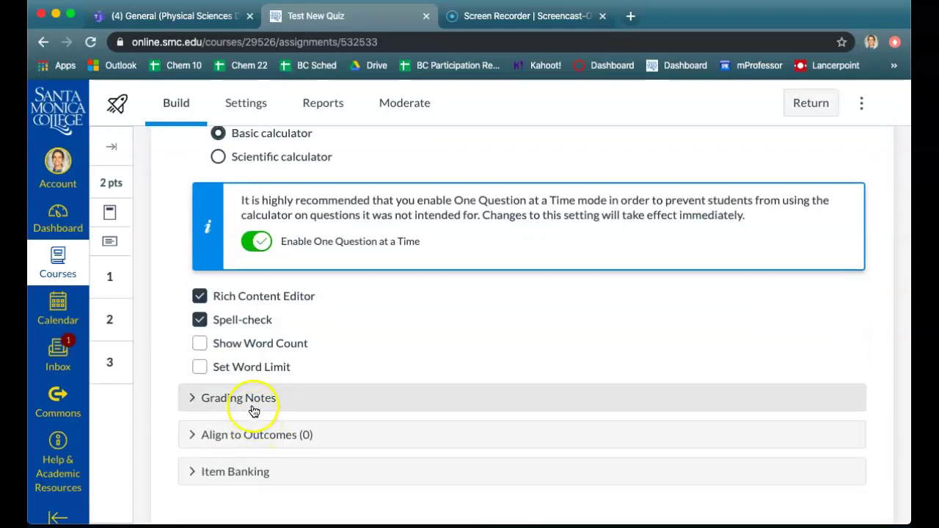
pyautogui.click(253, 407)
pyautogui.scroll(-2, 447, 377)
pyautogui.click(448, 383)
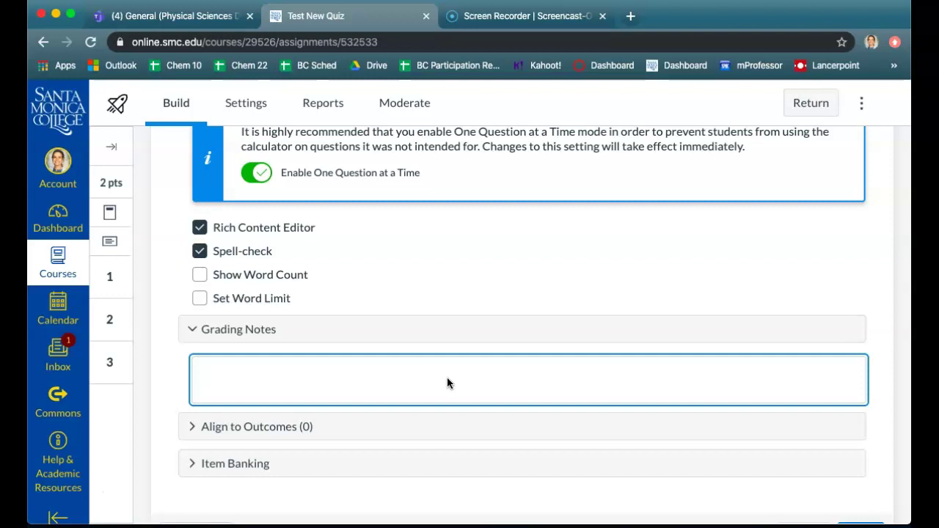
pyautogui.scroll(4, 447, 382)
pyautogui.scroll(-3, 447, 382)
pyautogui.scroll(5, 448, 382)
pyautogui.scroll(-8, 449, 382)
pyautogui.hscroll(-5, 448, 382)
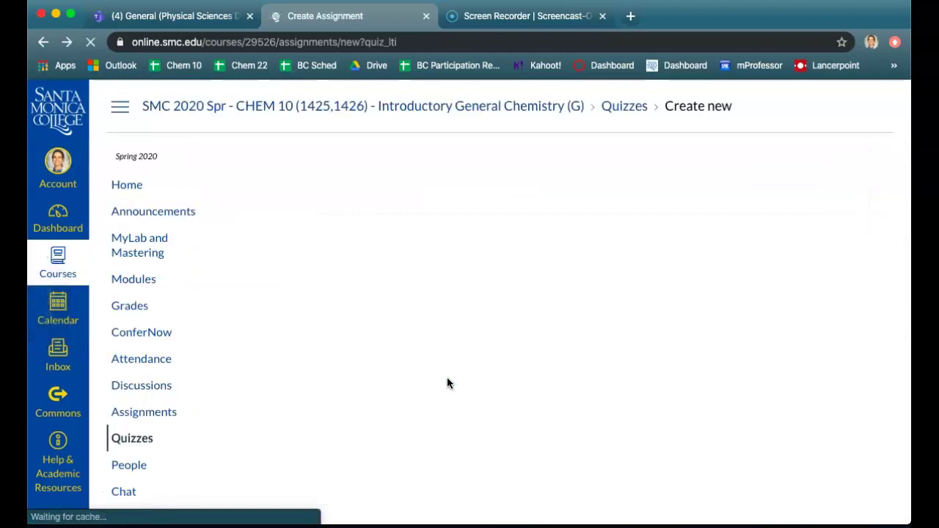
pyautogui.scroll(-10, 658, 382)
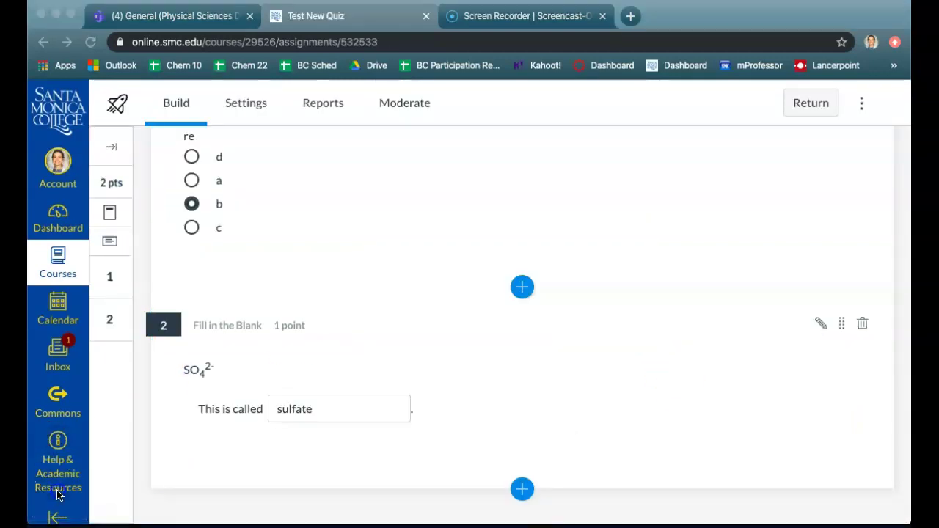
# Turn on Shuffle questions and Shuffle answers in the quiz settings.
pyautogui.scroll(5, 582, 398)
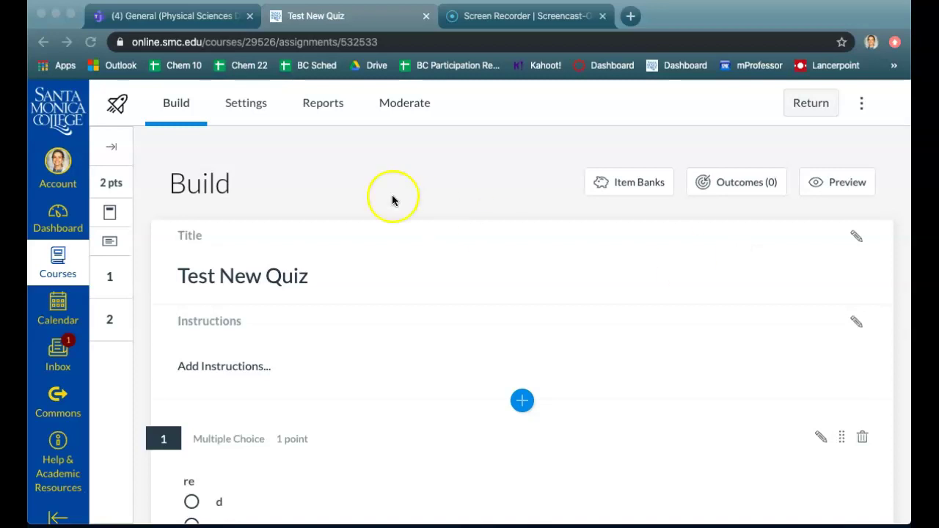
pyautogui.click(261, 105)
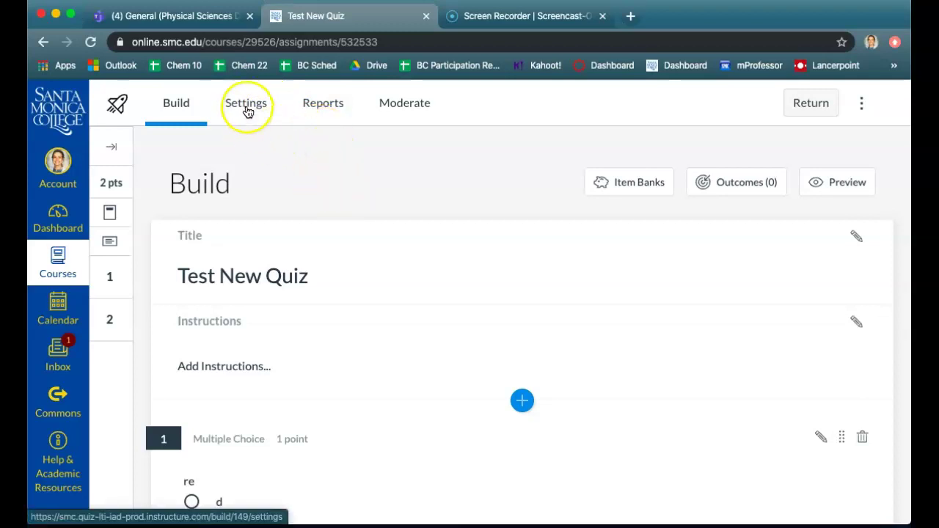
pyautogui.click(247, 110)
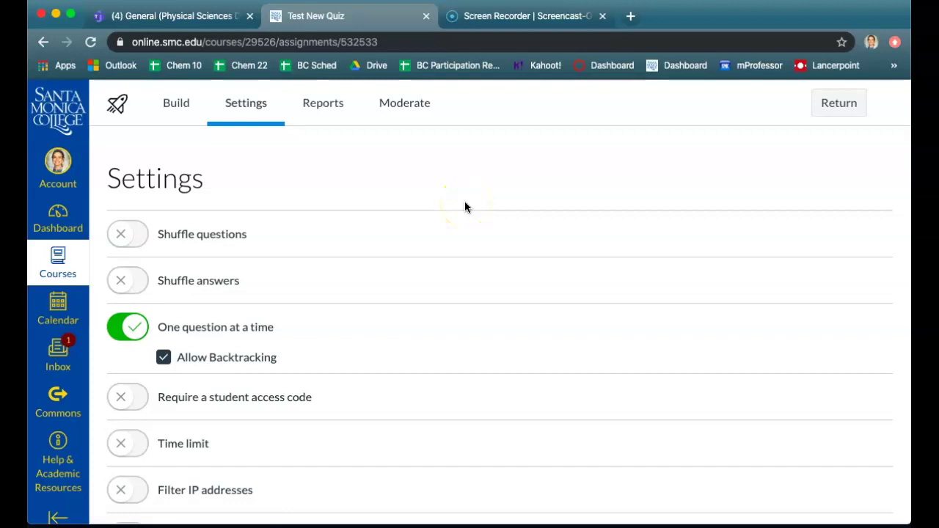
pyautogui.click(130, 236)
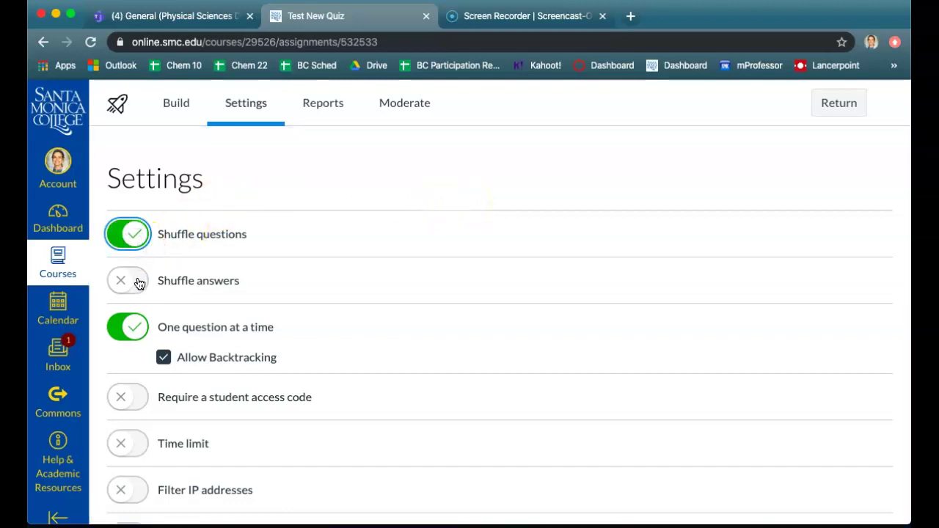
pyautogui.click(139, 283)
# Disallow backtracking for one question at a time and turn on the quiz time limit.
pyautogui.scroll(-2, 328, 276)
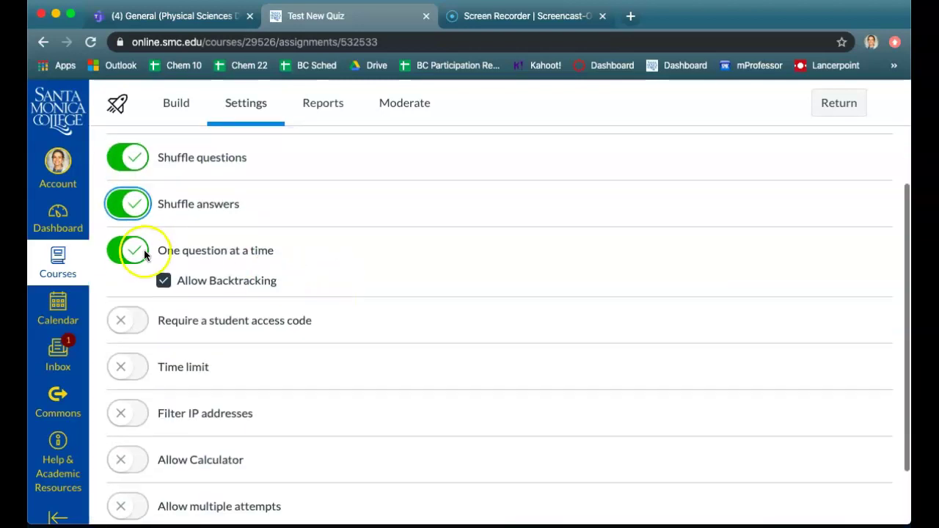
pyautogui.click(163, 281)
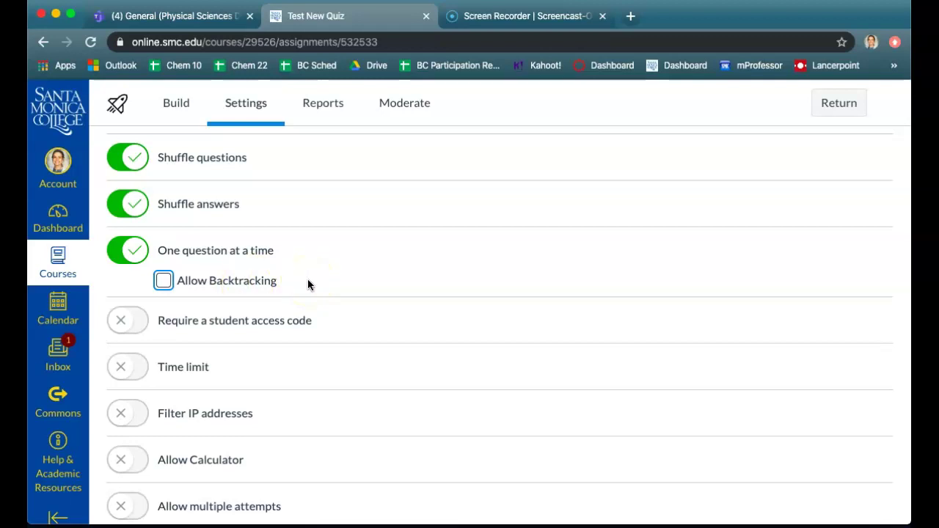
pyautogui.scroll(-1, 314, 305)
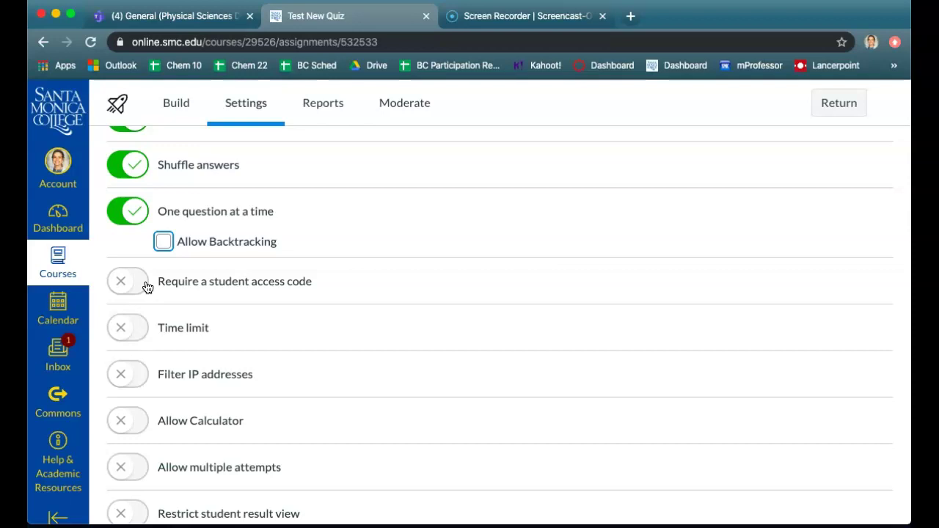
pyautogui.click(129, 329)
pyautogui.scroll(-2, 365, 335)
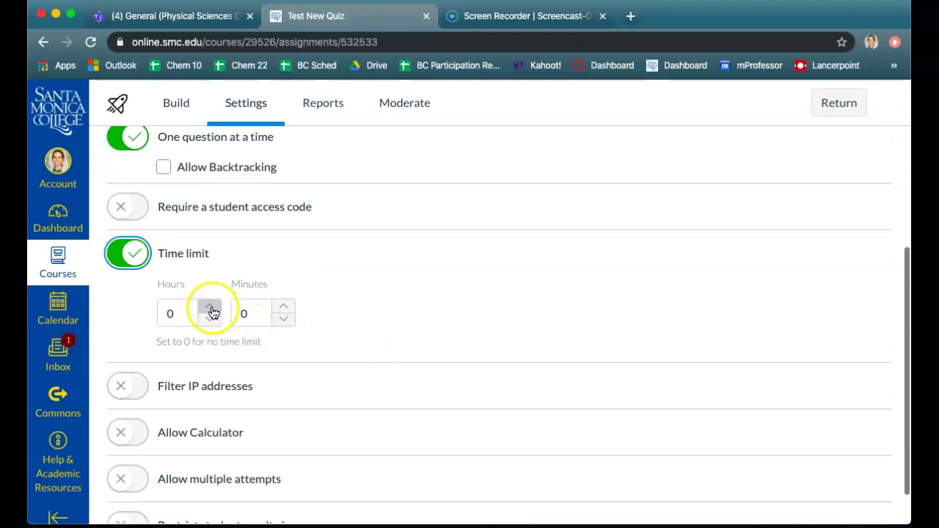
pyautogui.scroll(-1, 336, 375)
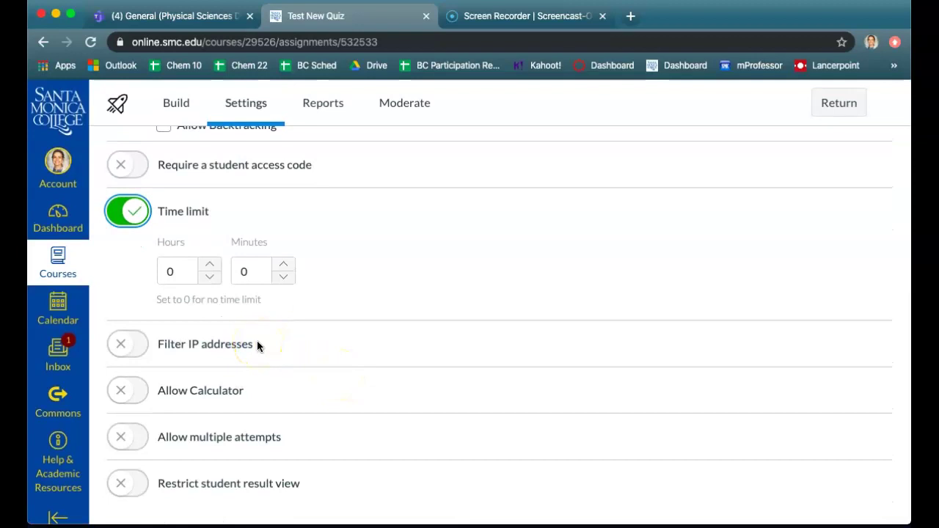
# Allow a calculator for the whole quiz and set its type to Scientific.
pyautogui.click(132, 391)
pyautogui.click(164, 468)
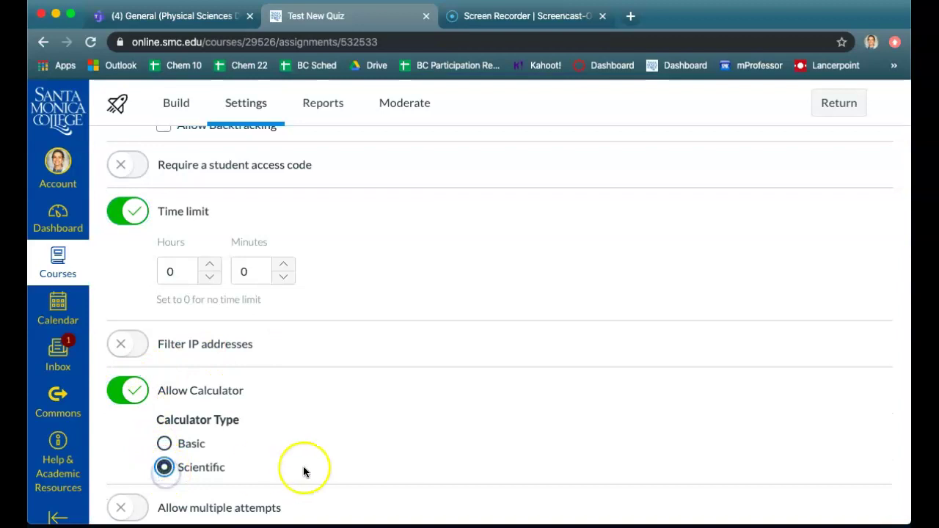
pyautogui.click(123, 401)
pyautogui.click(123, 400)
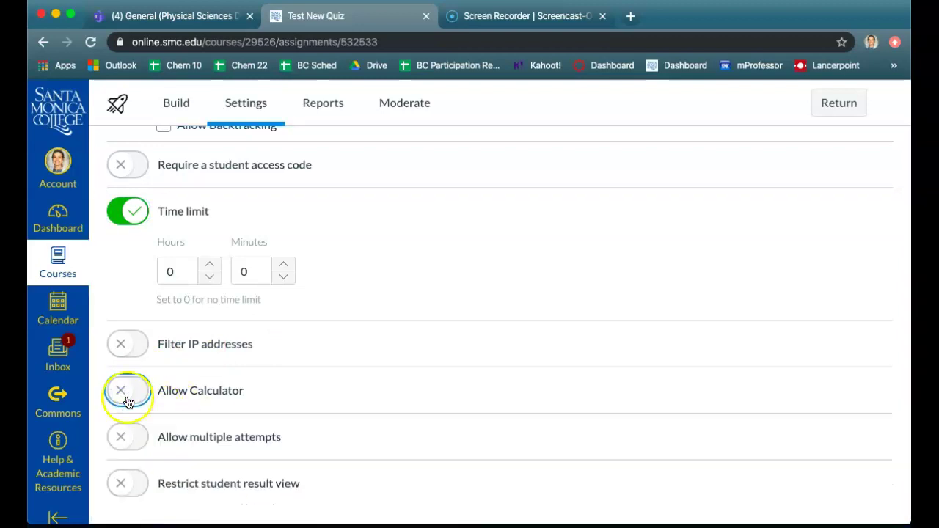
pyautogui.click(168, 482)
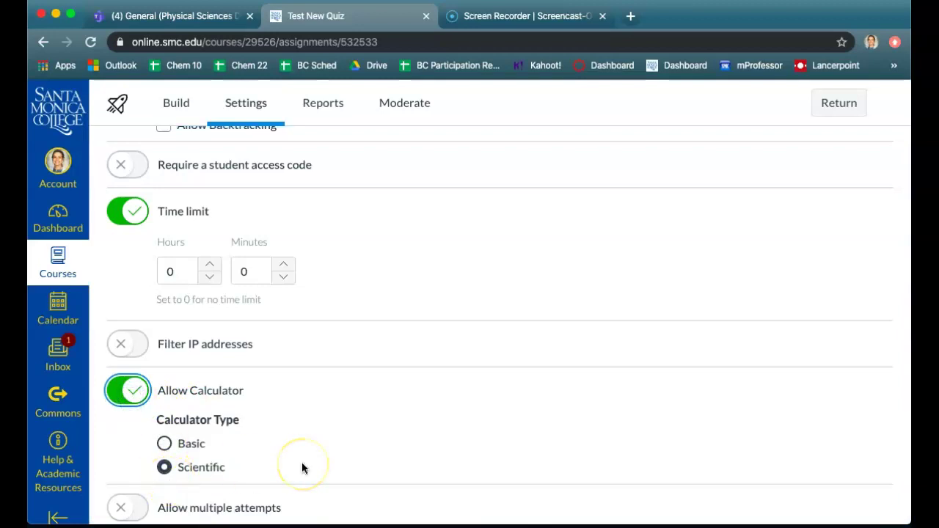
# Allow multiple attempts and view the score-to-keep choices, leaving Highest selected.
pyautogui.scroll(-2, 302, 468)
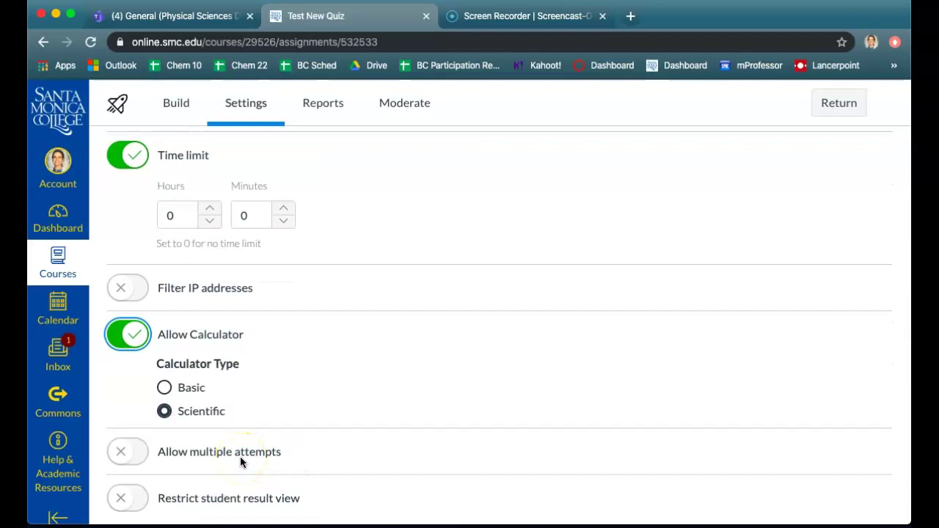
pyautogui.scroll(-1, 285, 450)
pyautogui.click(129, 436)
pyautogui.scroll(-2, 322, 424)
pyautogui.click(269, 428)
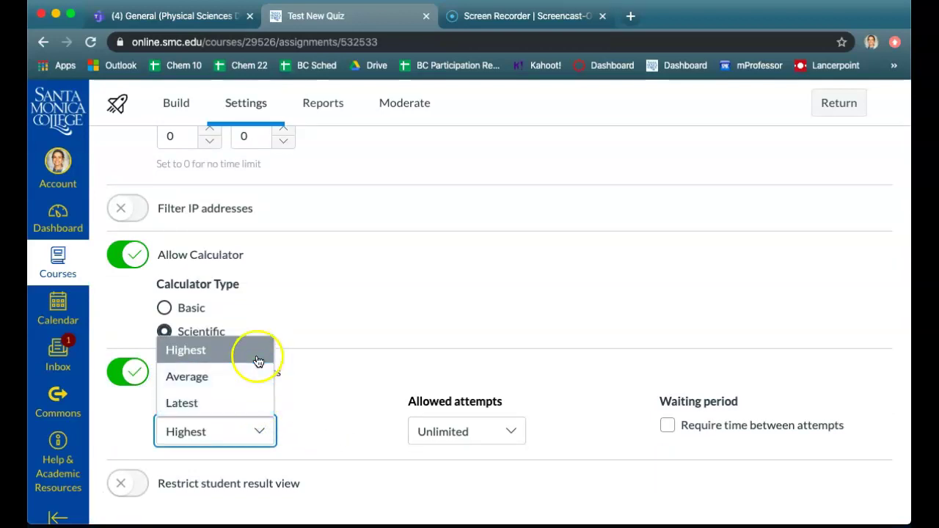
pyautogui.click(349, 396)
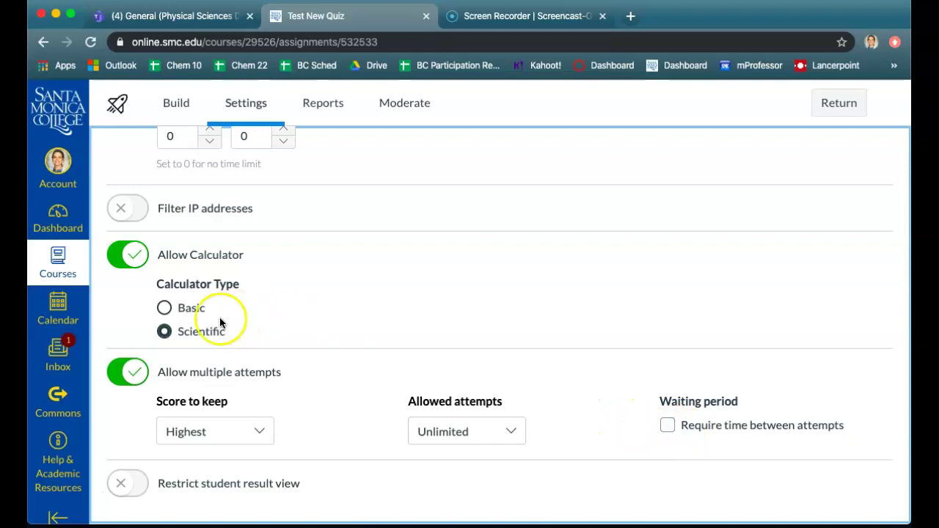
# Turn off Allow multiple attempts and leave Restrict student result view off in the quiz settings.
pyautogui.click(117, 371)
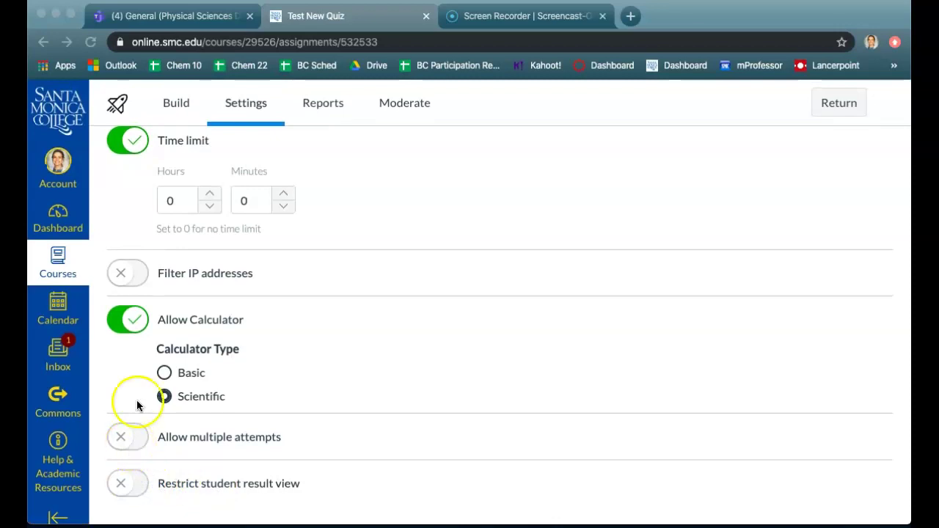
pyautogui.click(138, 440)
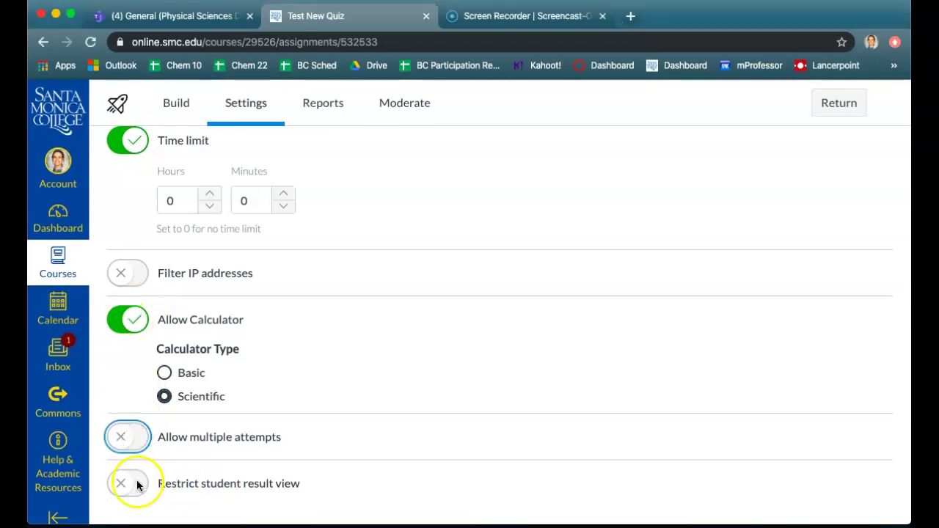
pyautogui.click(125, 438)
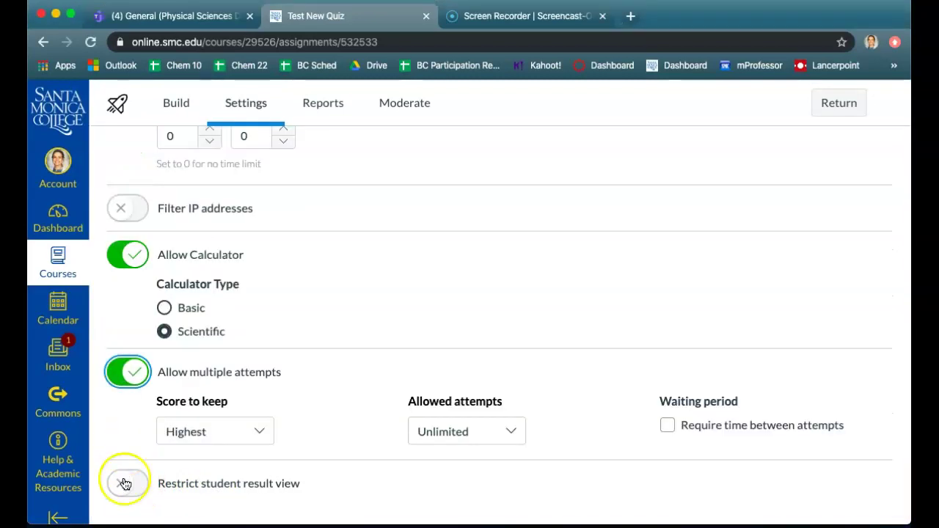
pyautogui.click(125, 484)
pyautogui.click(126, 474)
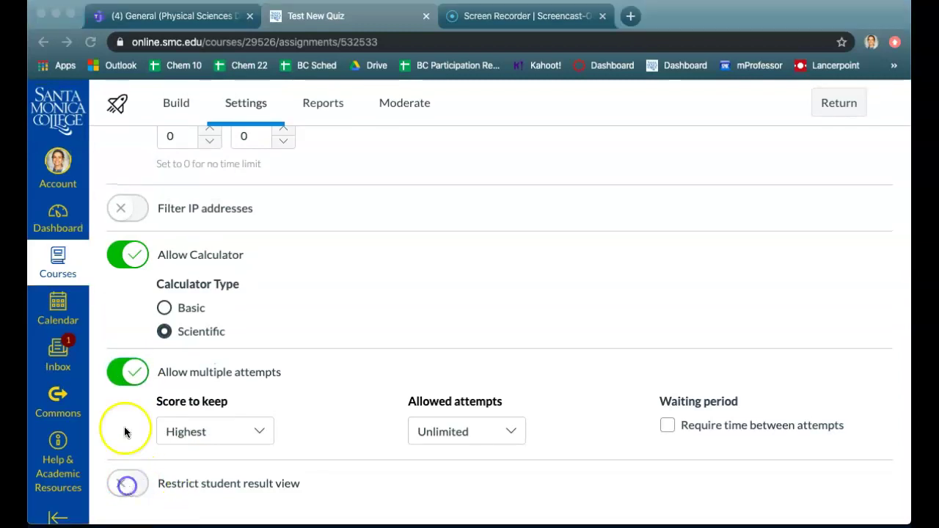
pyautogui.click(119, 375)
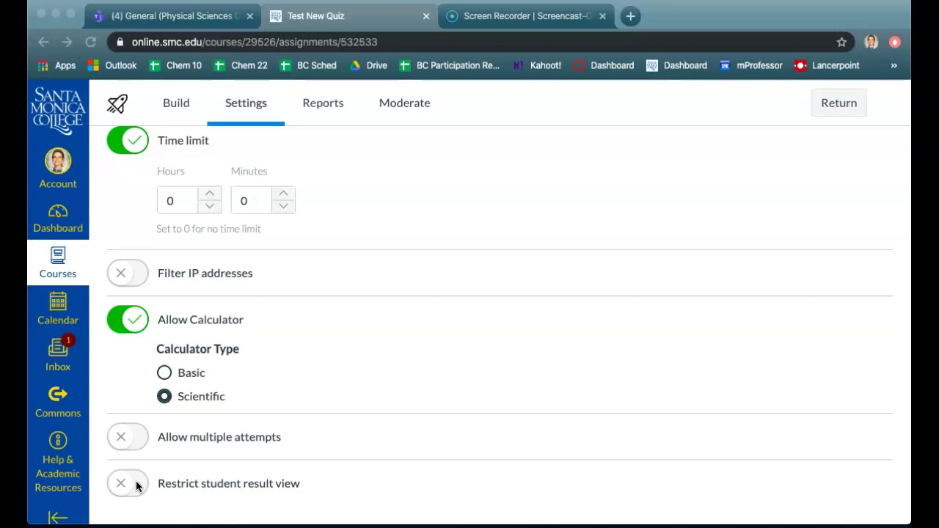
# View the available quiz reports and open the Quiz and Item Analysis report.
pyautogui.click(330, 108)
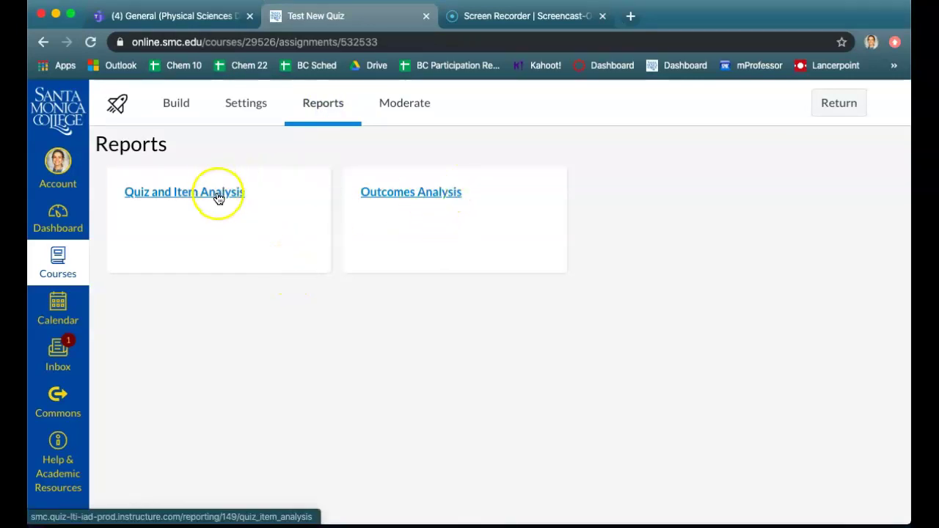
pyautogui.click(217, 193)
pyautogui.scroll(-1, 440, 286)
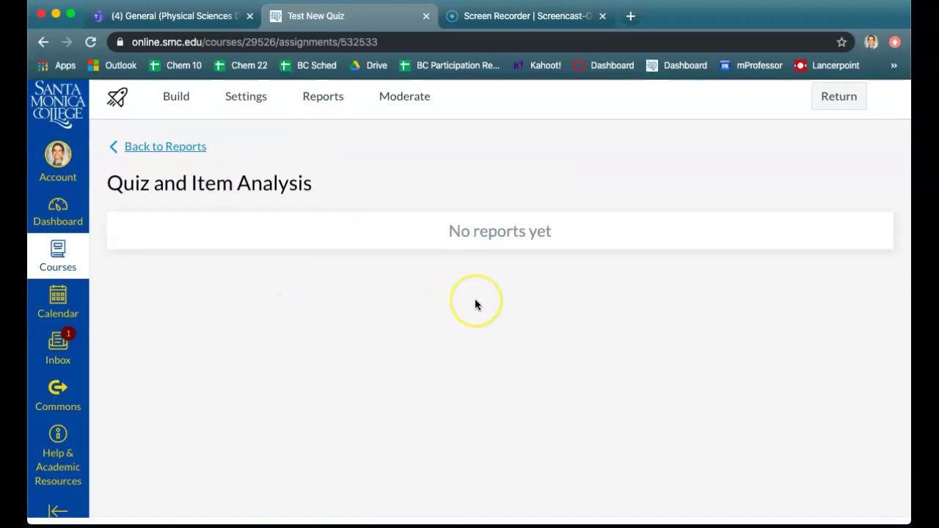
pyautogui.scroll(1, 475, 303)
# Try raising the Time limit multiplier in the accommodations of the third student under moderation, and close without saving.
pyautogui.click(407, 102)
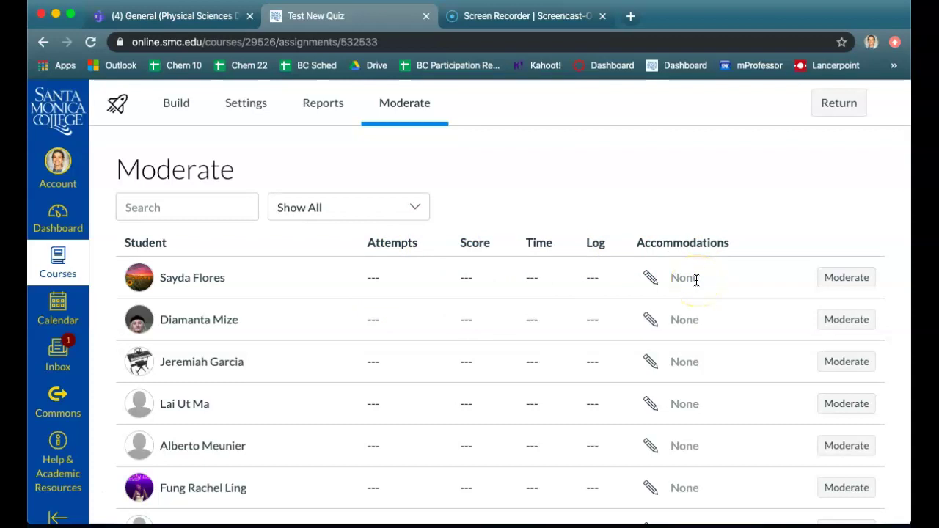
pyautogui.click(651, 361)
pyautogui.click(560, 350)
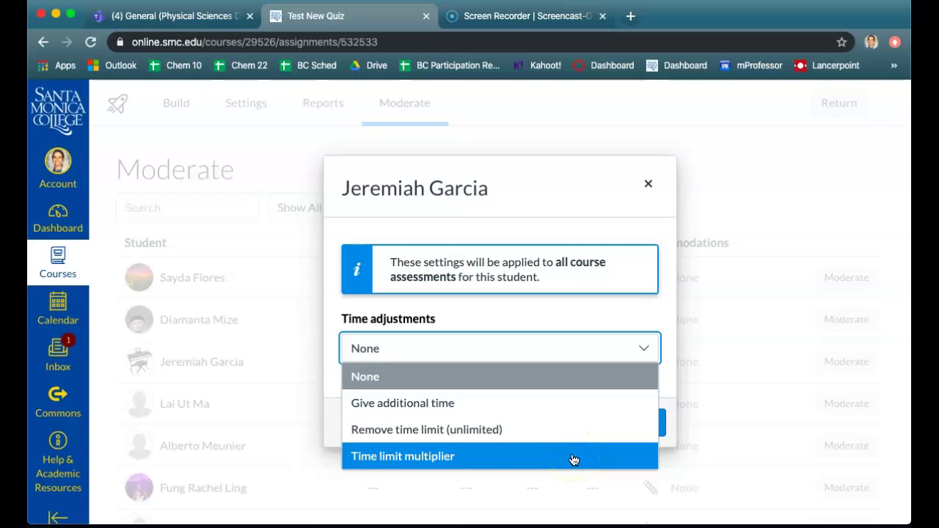
pyautogui.click(573, 457)
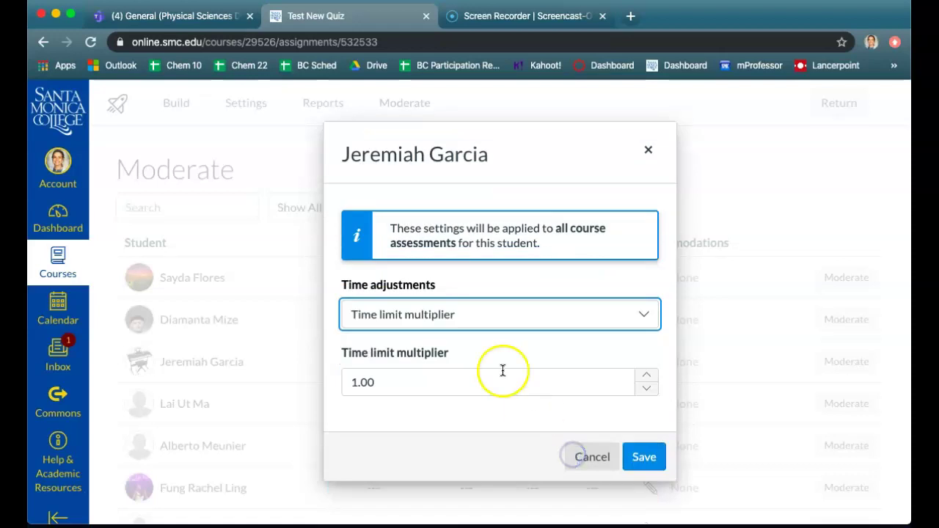
pyautogui.click(649, 375)
pyautogui.click(649, 375)
pyautogui.click(650, 375)
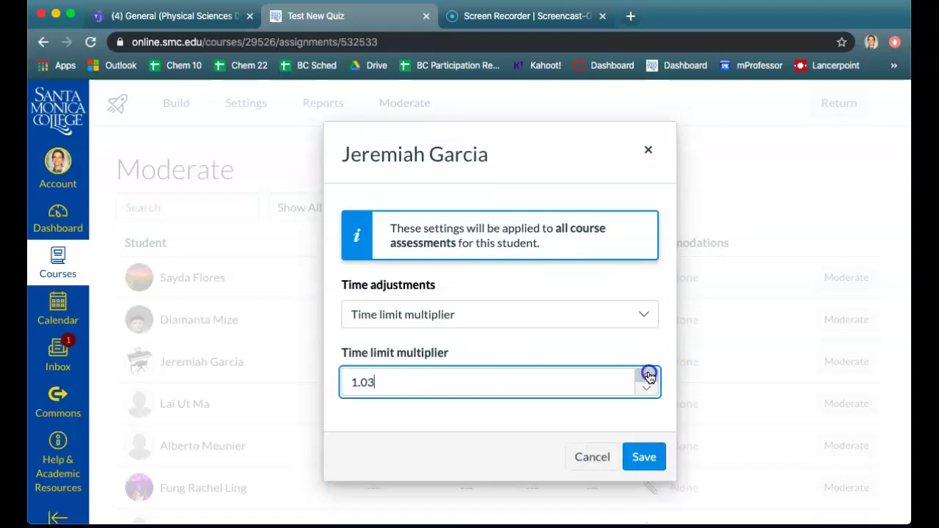
pyautogui.click(650, 375)
pyautogui.click(649, 375)
pyautogui.click(648, 149)
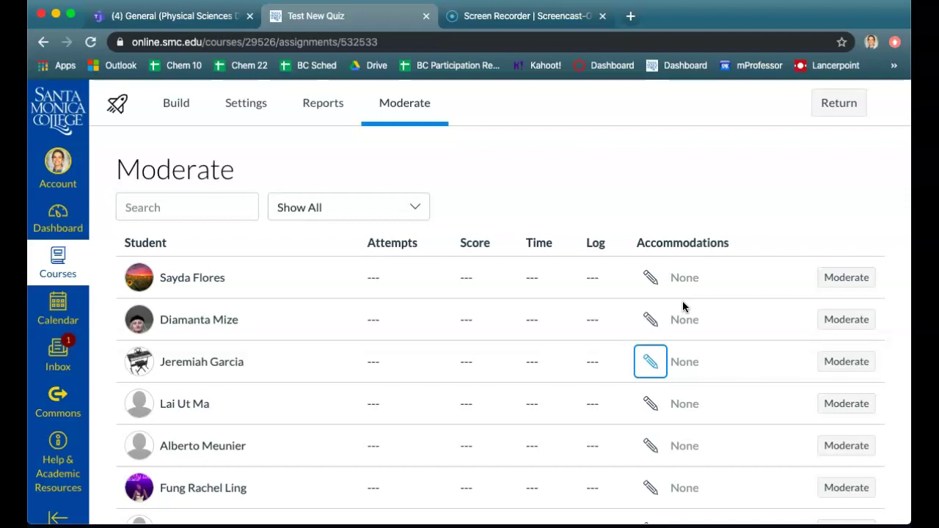
# View the first student's moderation options for additional attempts and time adjustments, close them unchanged, and leave the quiz editor.
pyautogui.click(854, 277)
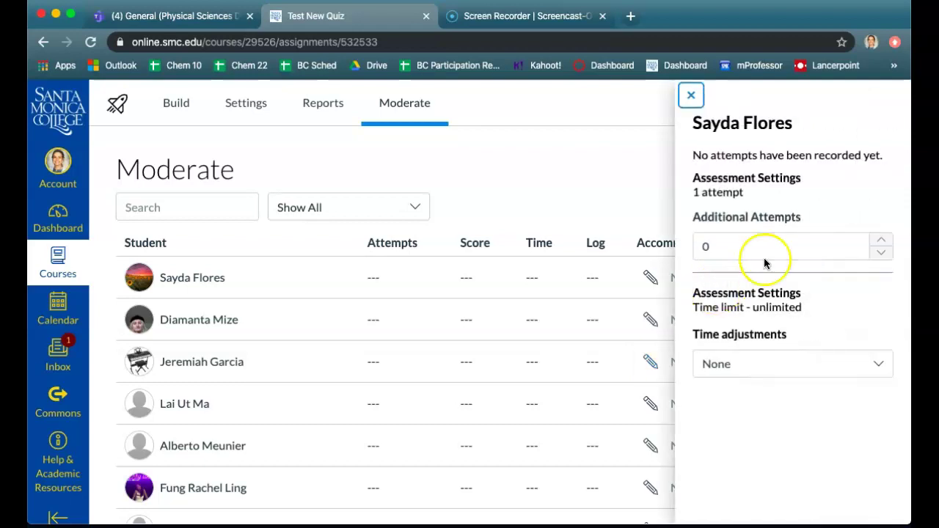
pyautogui.click(819, 248)
pyautogui.click(833, 363)
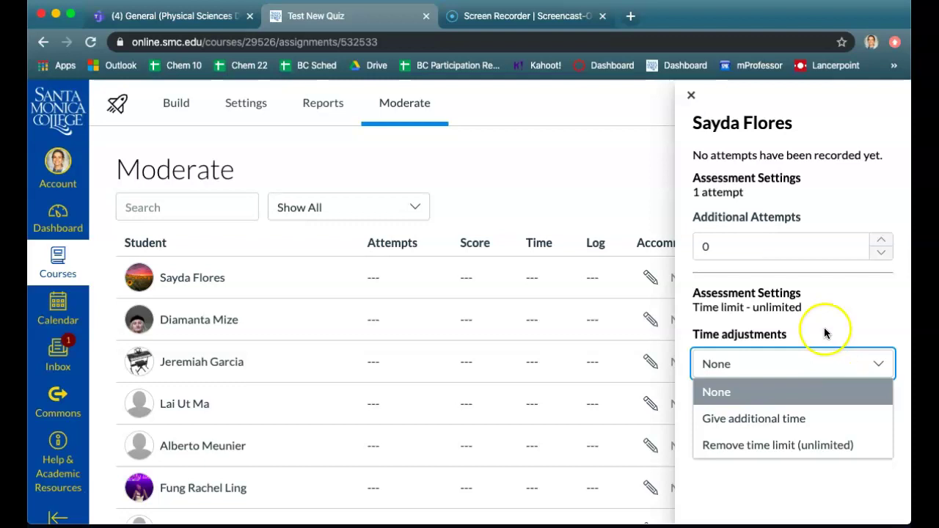
pyautogui.click(825, 334)
pyautogui.click(690, 95)
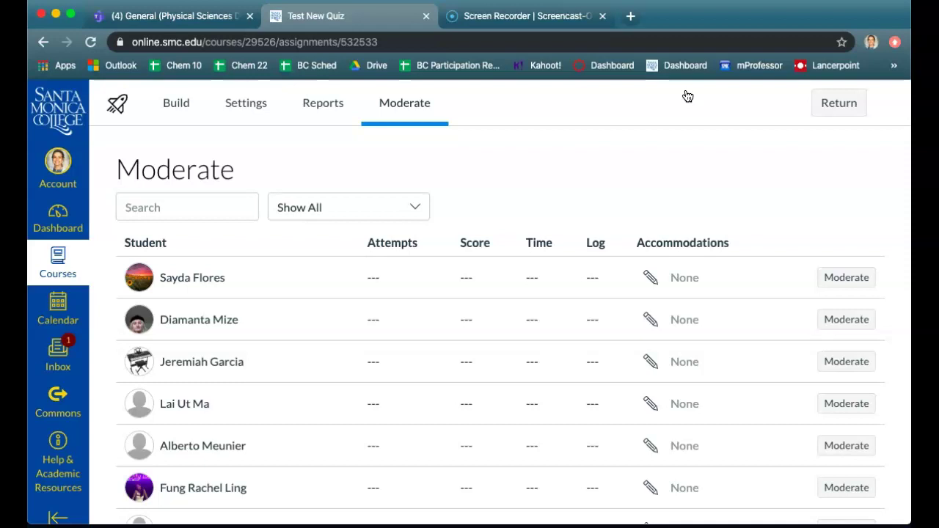
pyautogui.click(851, 105)
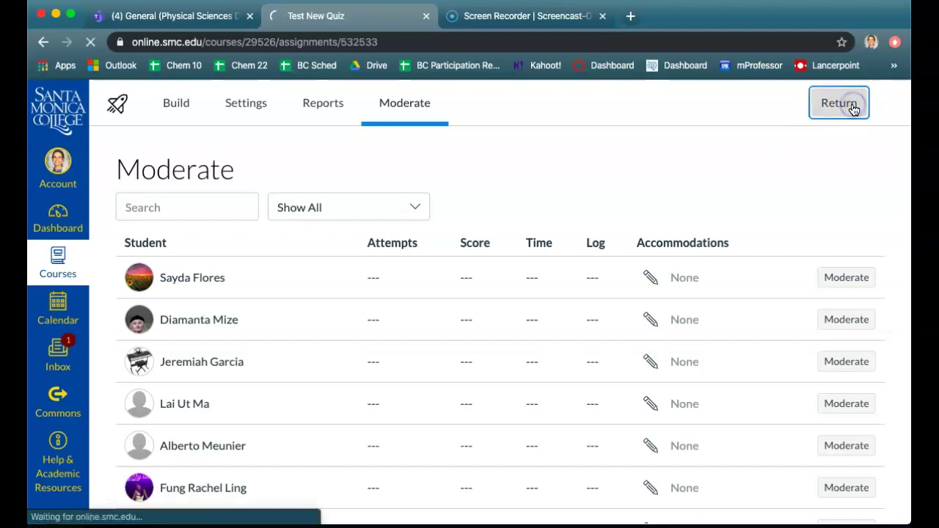